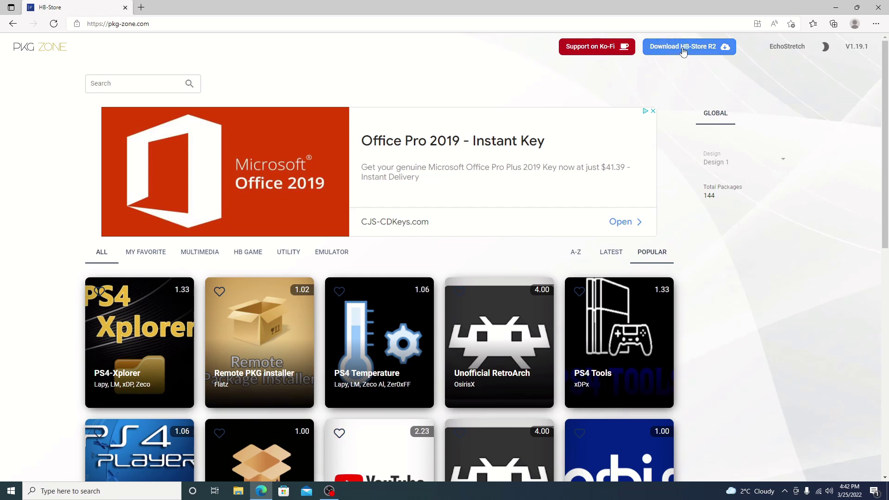
- Confirm USB Drive (G:) is FAT32, then copy Store-R2.pkg from the desktop onto it
left_click(837, 7)
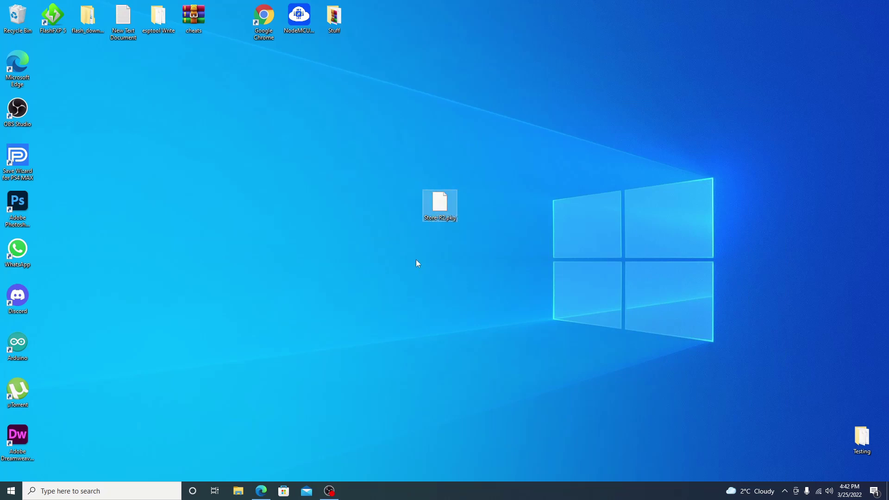
left_click(238, 491)
scroll(313, 434, "down", 5)
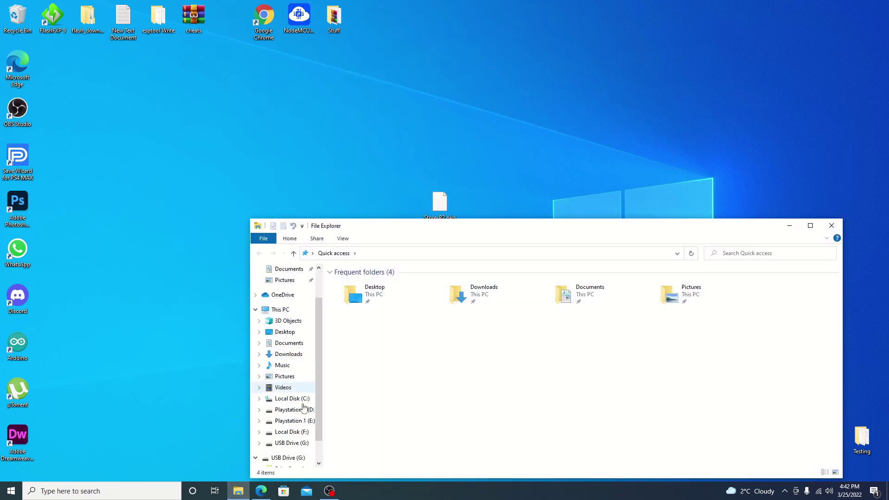
right_click(308, 420)
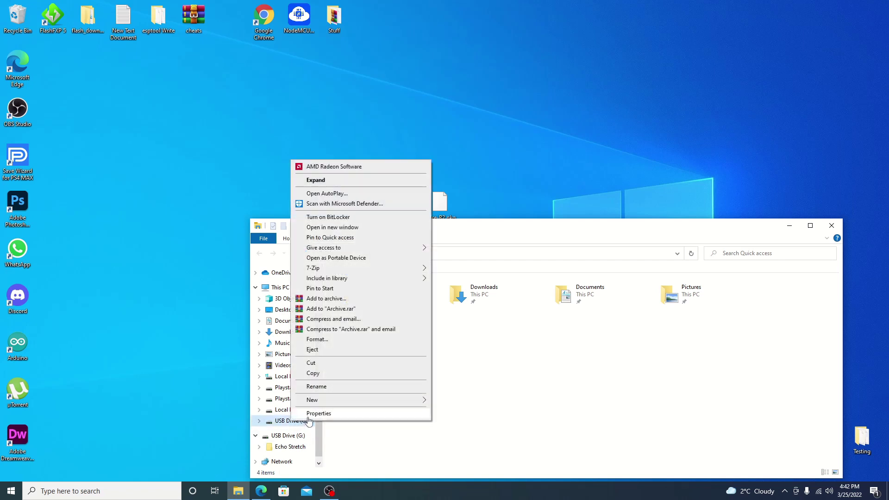
left_click(319, 413)
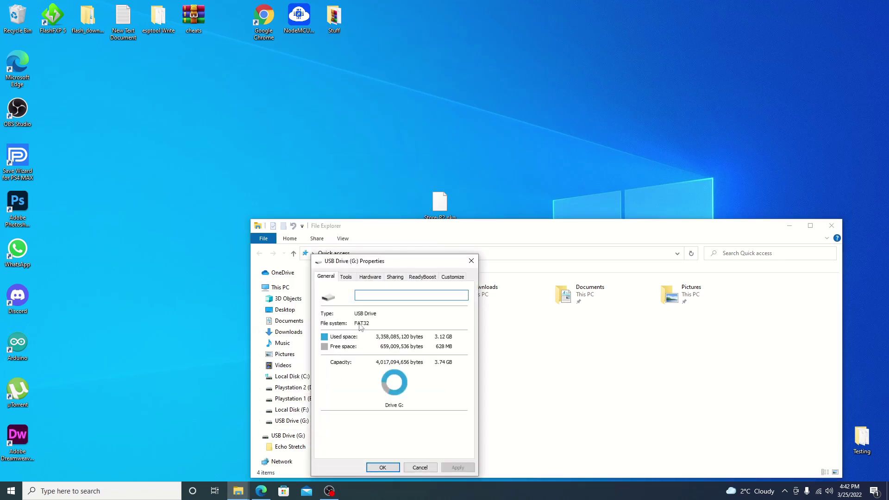
left_click(420, 467)
left_click(291, 421)
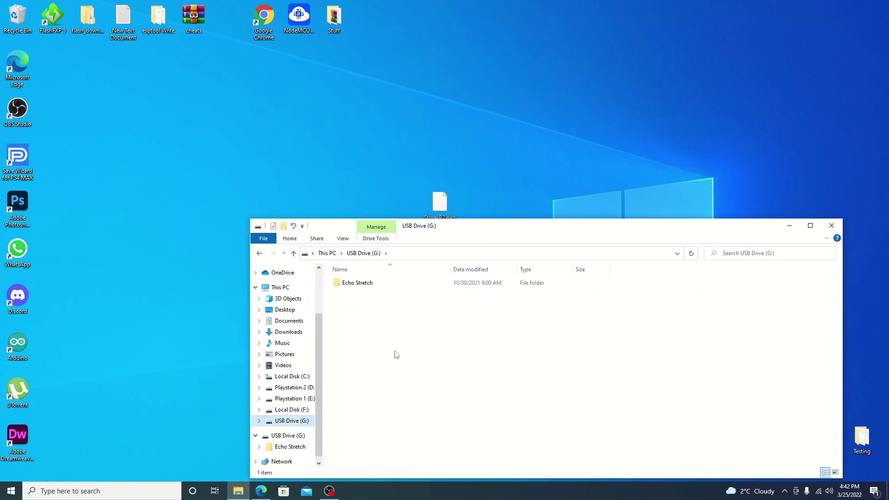
left_click_drag(440, 204, 365, 316)
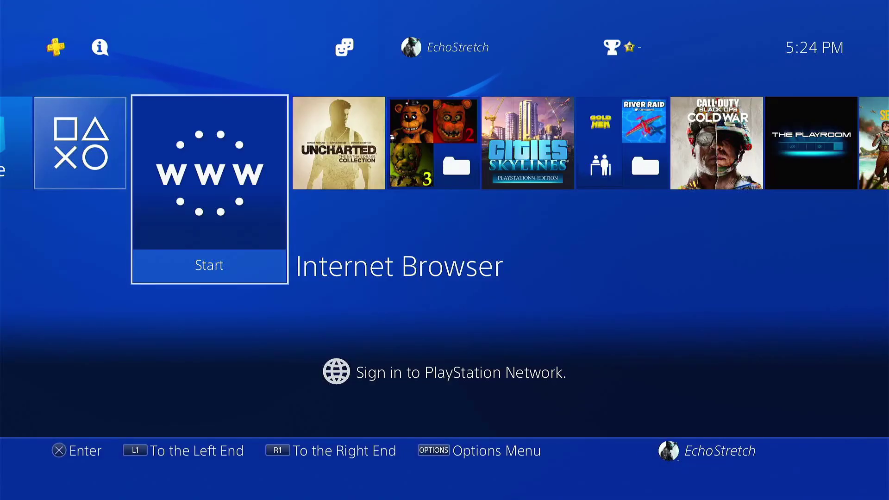
- Launch the Internet Browser from the PS4 home screen
key("Return")
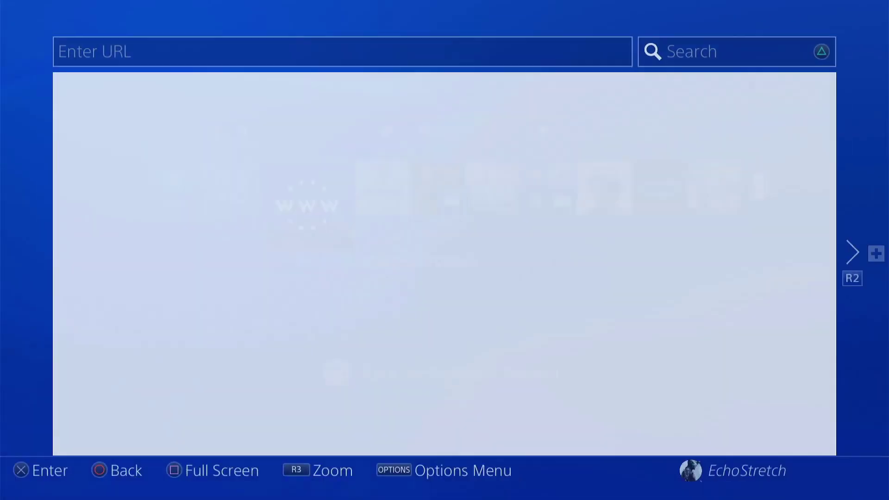
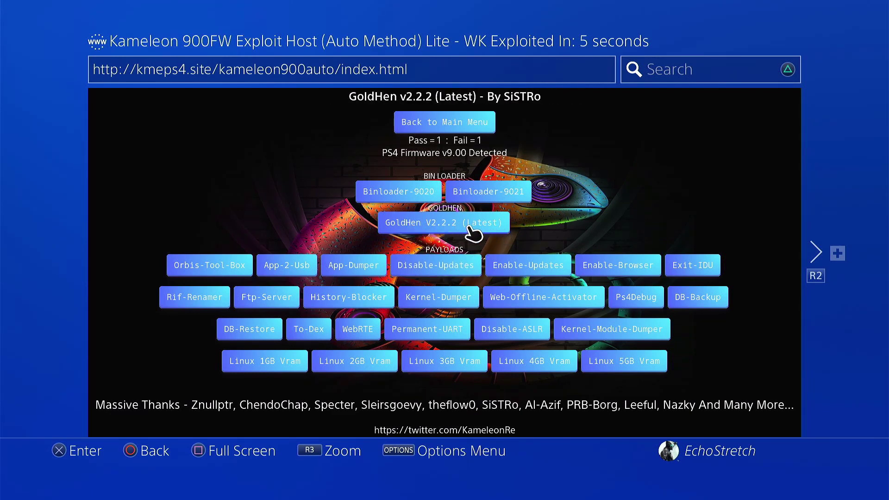
- Install Store-R2.pkg through GoldHEN's Package Installer in Settings, then return home
key("super")
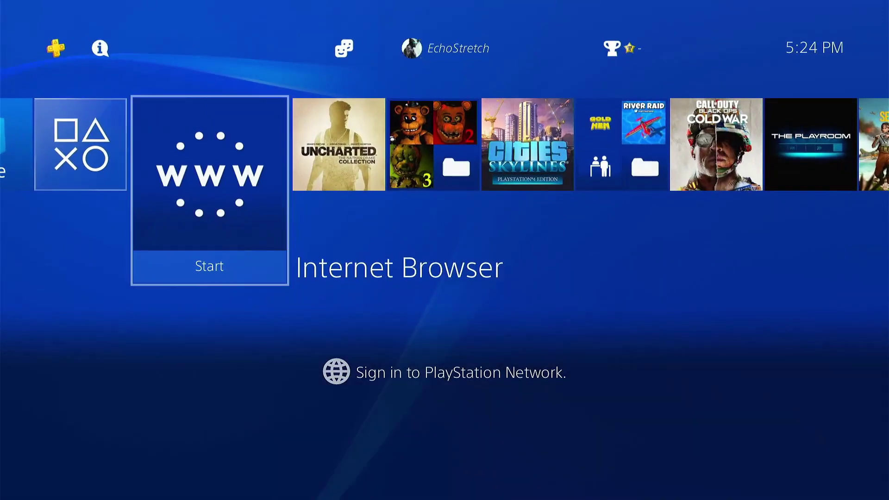
key("Up")
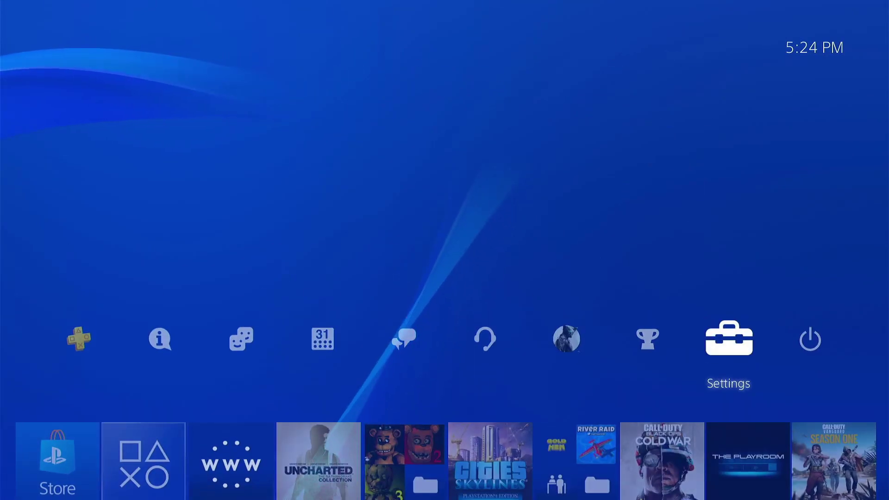
key("Up")
key("Up")
key("Up")
key("Up")
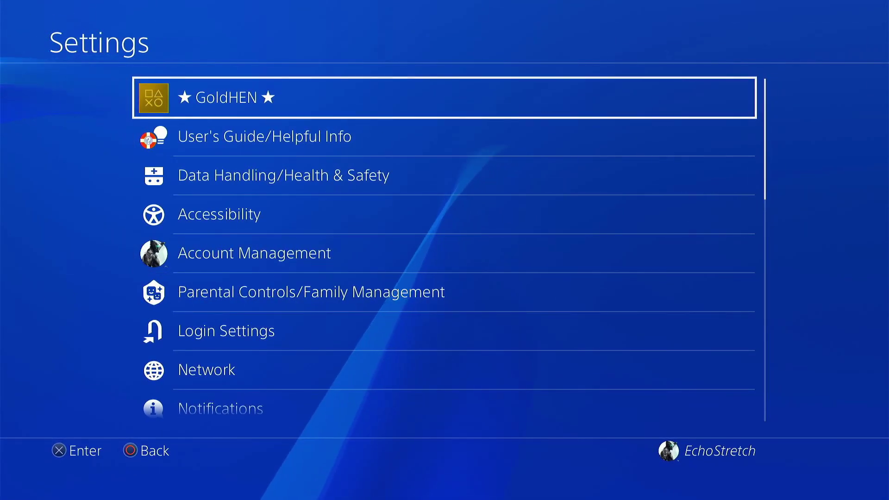
key("Return")
key("Down")
key("Down")
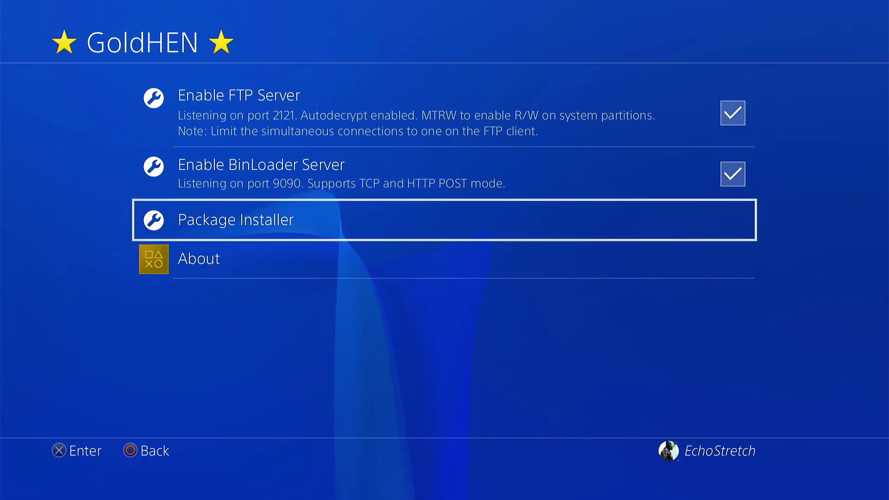
key("Return")
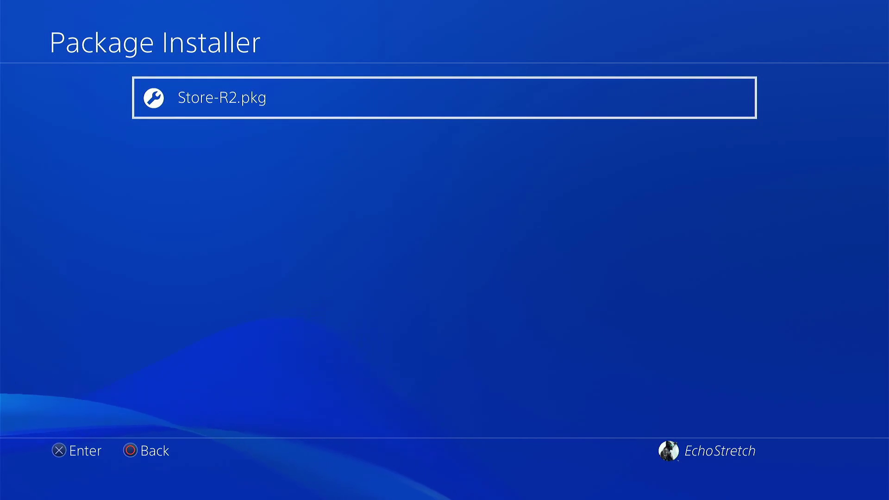
key("Return")
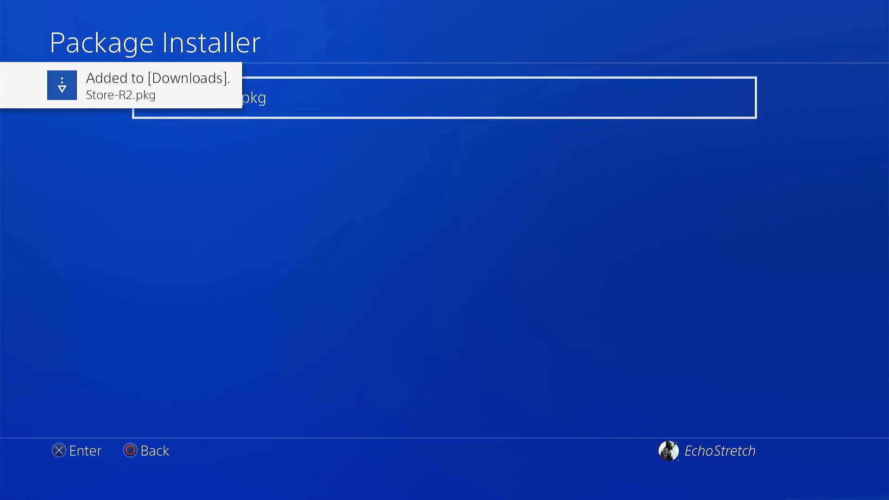
key("Escape")
key("Escape")
key("Escape")
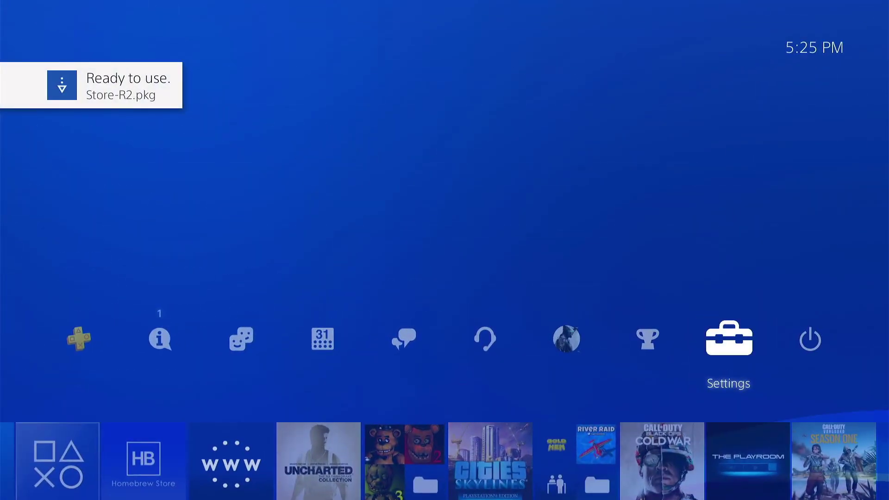
- Add the Homebrew Store tile to the Applications folder using its Add to Folder option
key("Down")
key("Left")
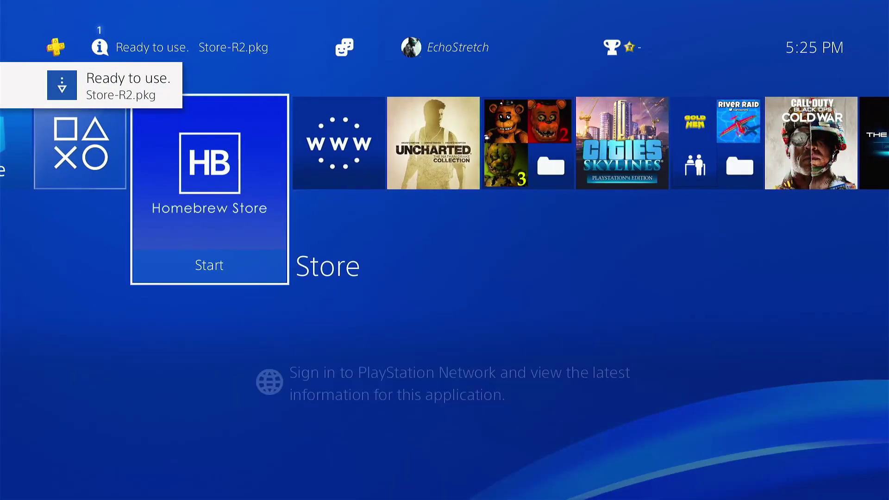
key("Menu")
key("Down")
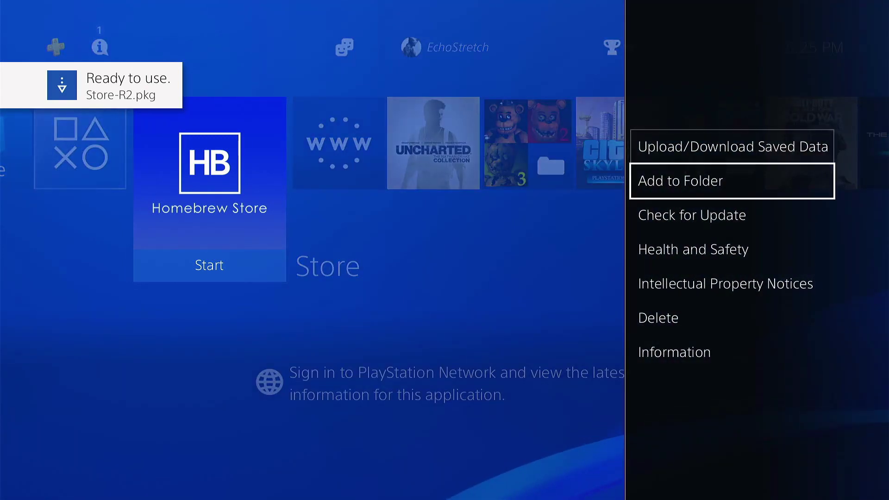
key("Return")
key("Down")
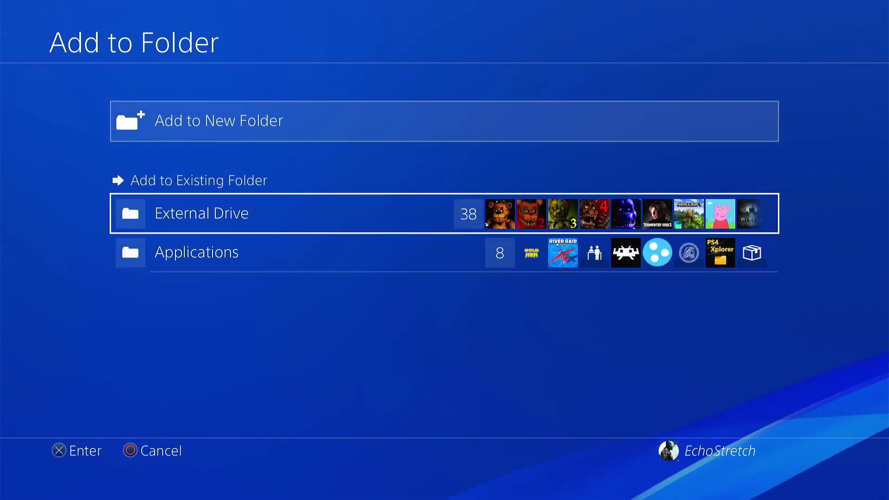
key("Down")
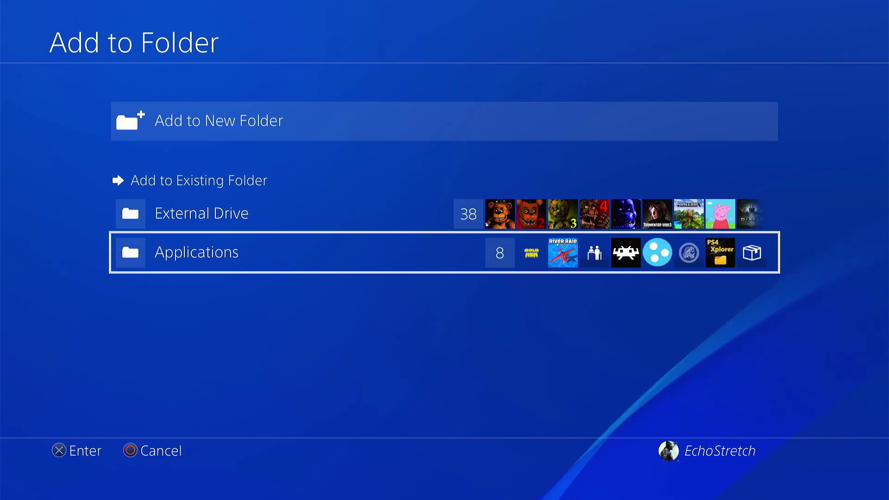
key("Return")
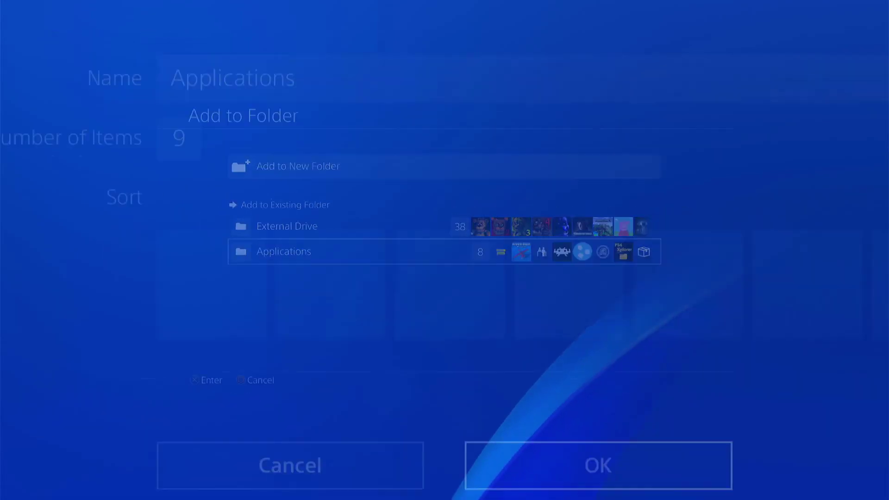
key("Down")
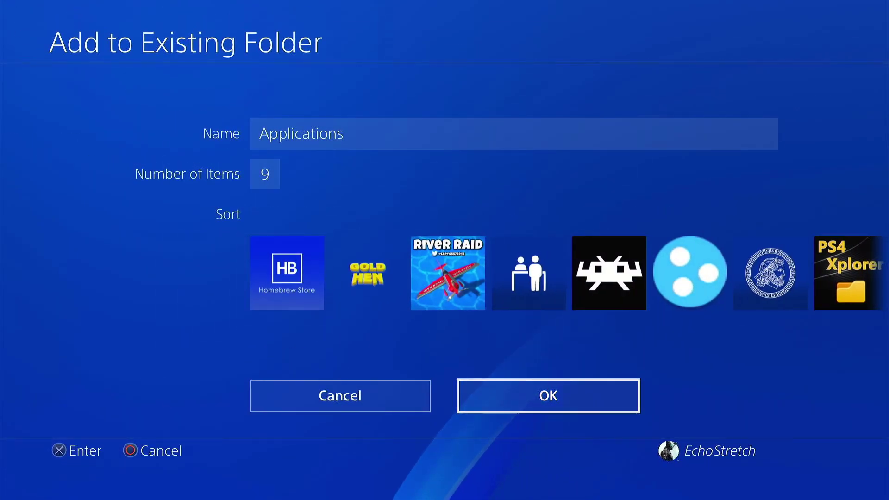
key("Return")
key("Return")
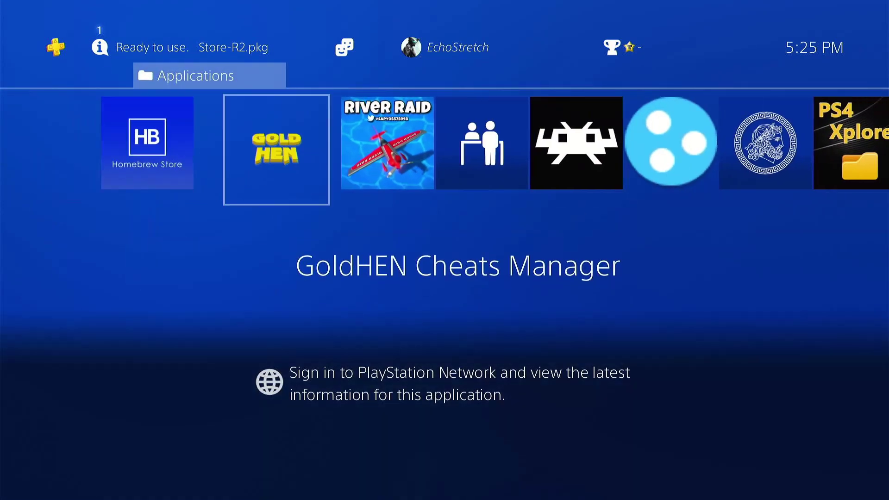
key("Left")
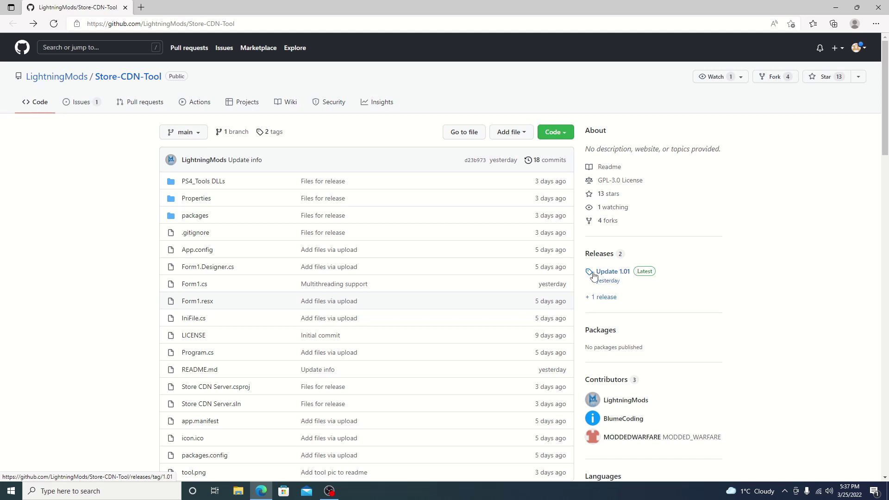
- Open the latest PS4-Store release from the Store-CDN-Tool README and view its Assets
scroll(635, 277, "down", 10)
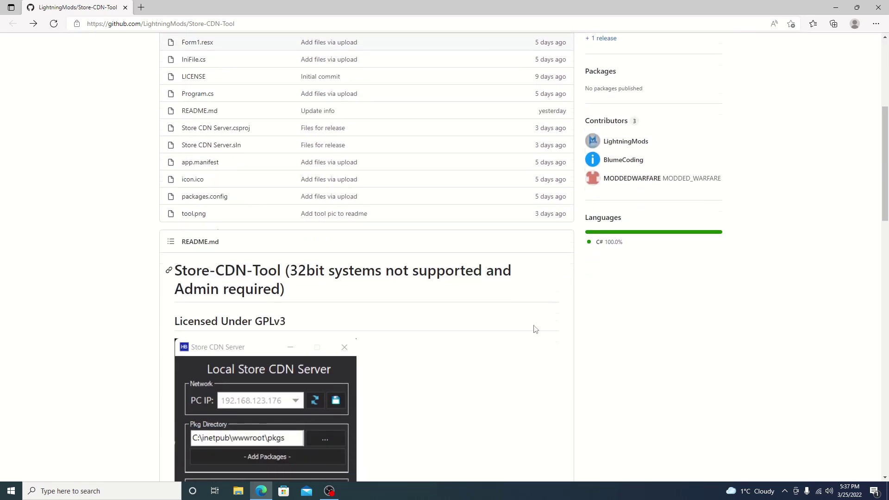
scroll(382, 325, "down", 1)
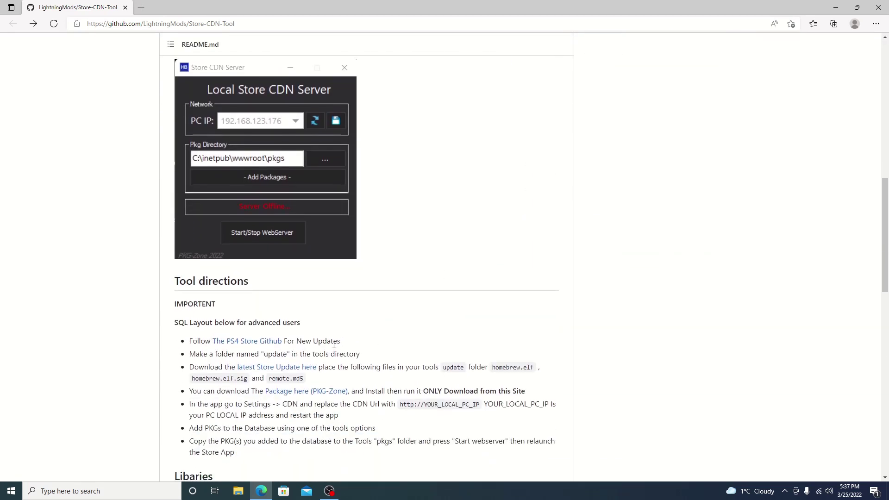
left_click(248, 371)
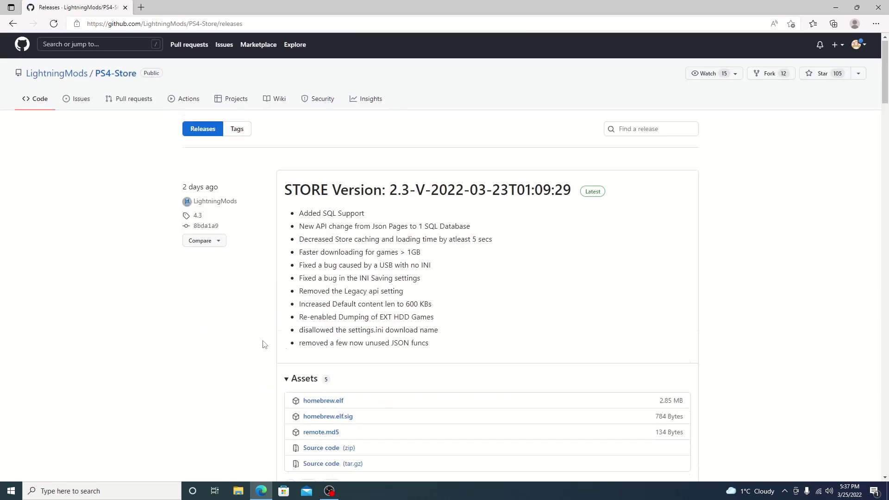
scroll(296, 324, "down", 3)
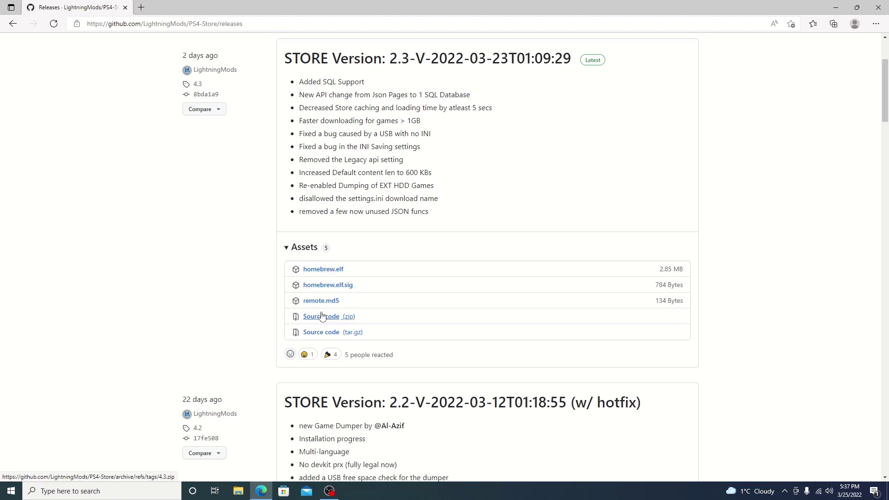
left_click(261, 492)
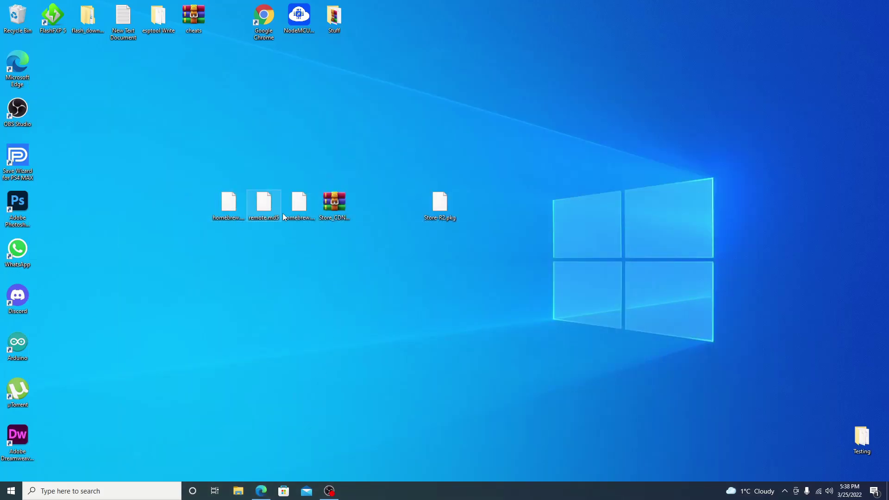
- Extract the Store_CDN_Tool archive to a folder on the desktop and open it
right_click(335, 208)
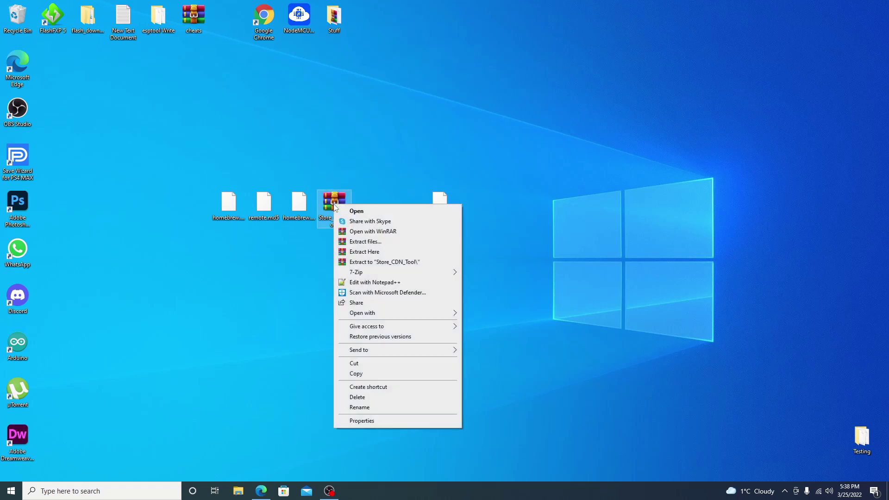
left_click(379, 262)
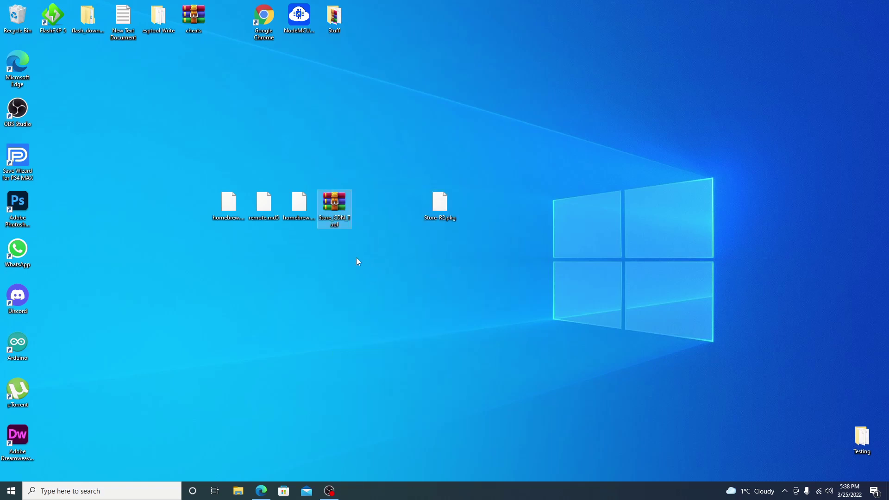
left_click_drag(58, 69, 378, 213)
double_click(373, 213)
left_click_drag(287, 204, 546, 180)
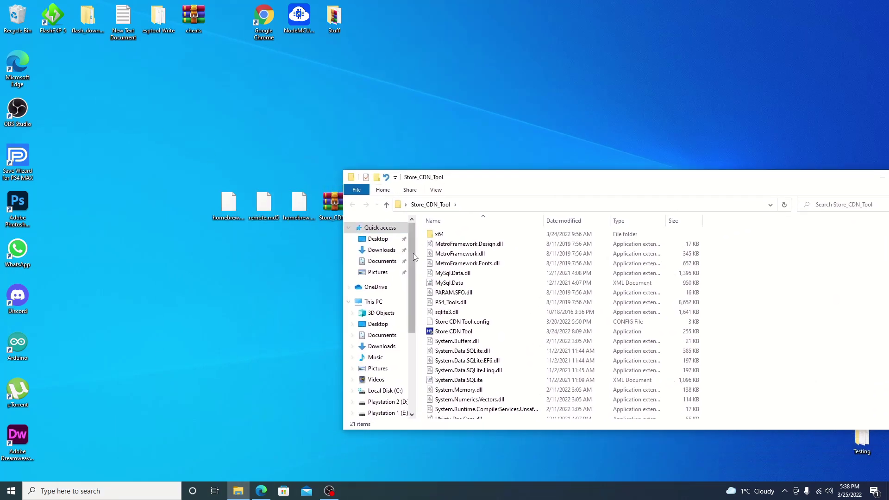
- Create an 'update' folder and move homebrew.elf, homebrew.elf.sig and remote.md5 into it
right_click(423, 265)
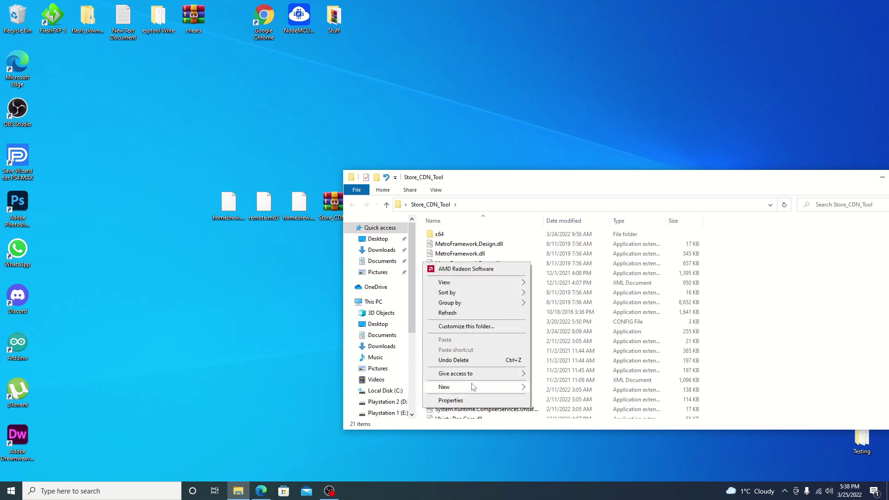
mouse_move(473, 387)
left_click(538, 389)
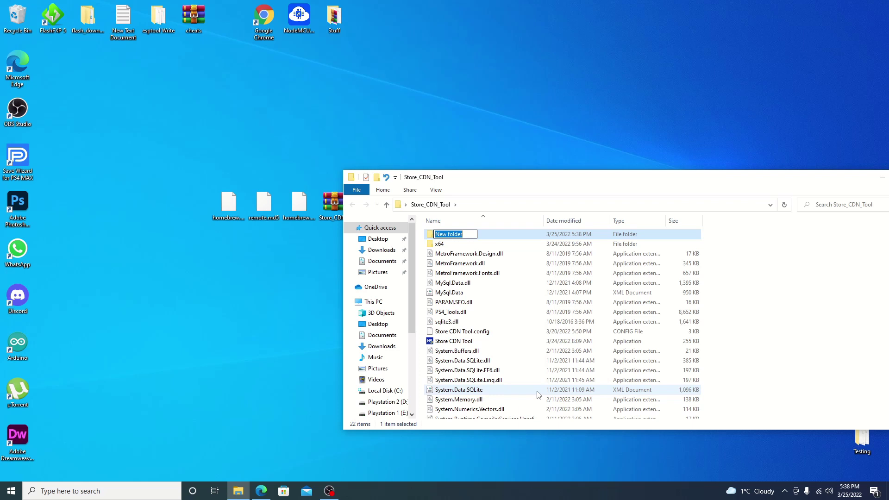
type("pda")
key("BackSpace")
key("BackSpace")
type("upda")
key("Return")
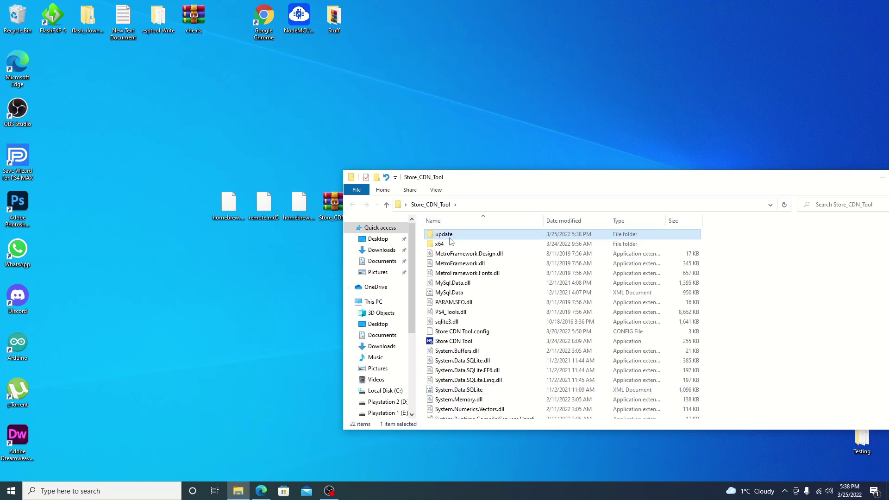
double_click(448, 236)
left_click_drag(320, 228, 218, 195)
left_click_drag(229, 204, 486, 300)
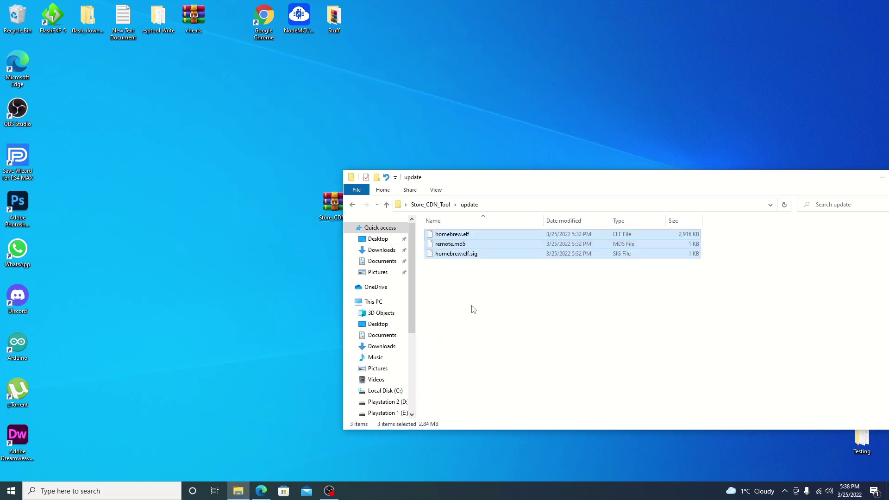
- Run Store CDN Tool.exe from the Store_CDN_Tool folder and close File Explorer
left_click(352, 206)
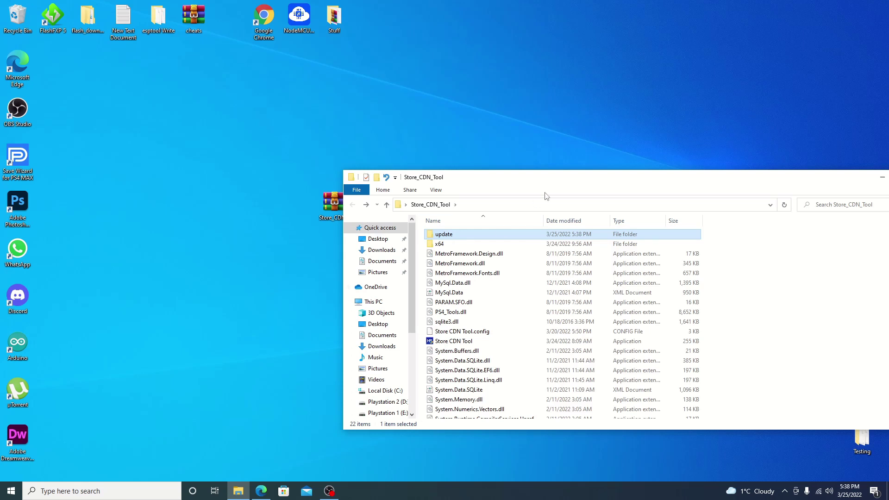
left_click_drag(544, 185, 474, 124)
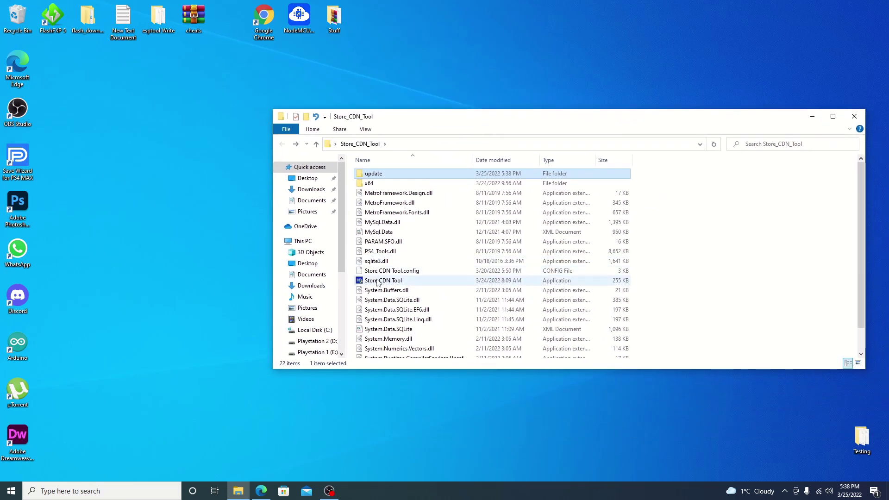
left_click(377, 281)
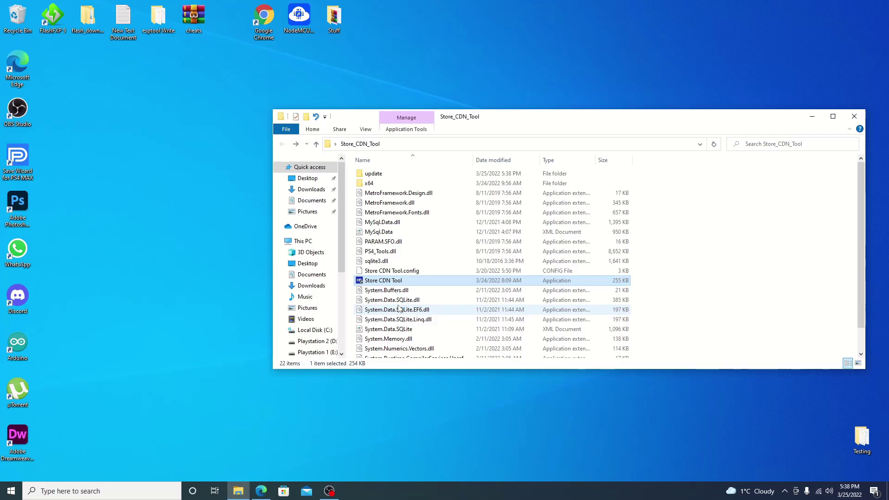
left_click_drag(138, 78, 374, 186)
left_click(854, 116)
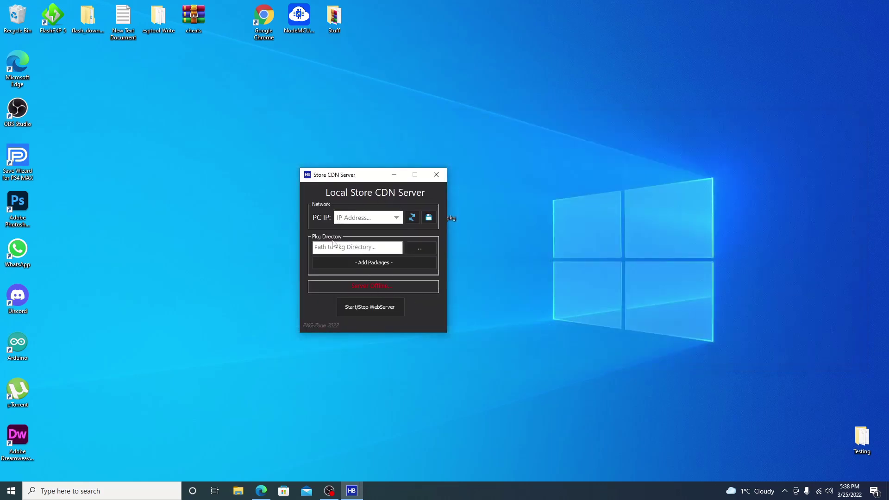
left_click(396, 220)
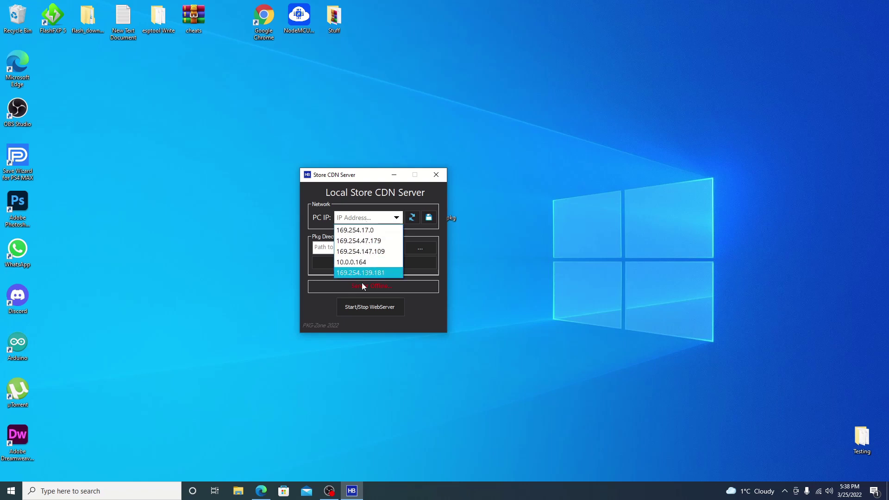
left_click(396, 217)
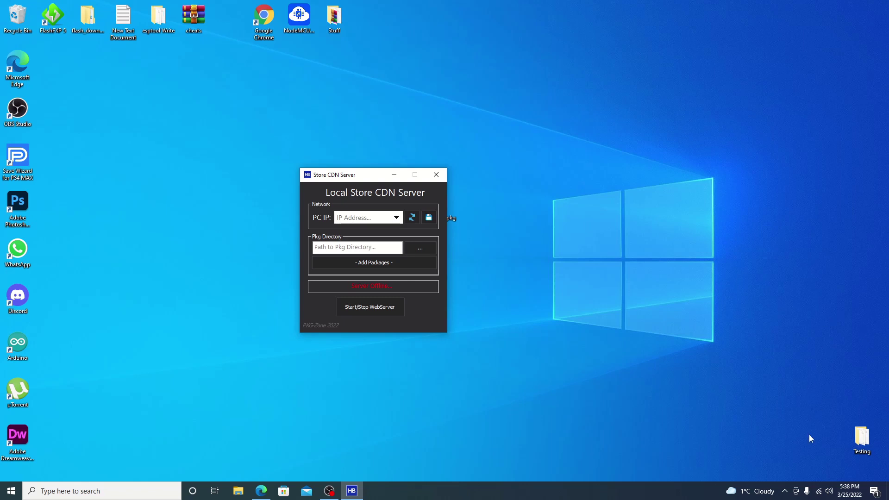
left_click(818, 492)
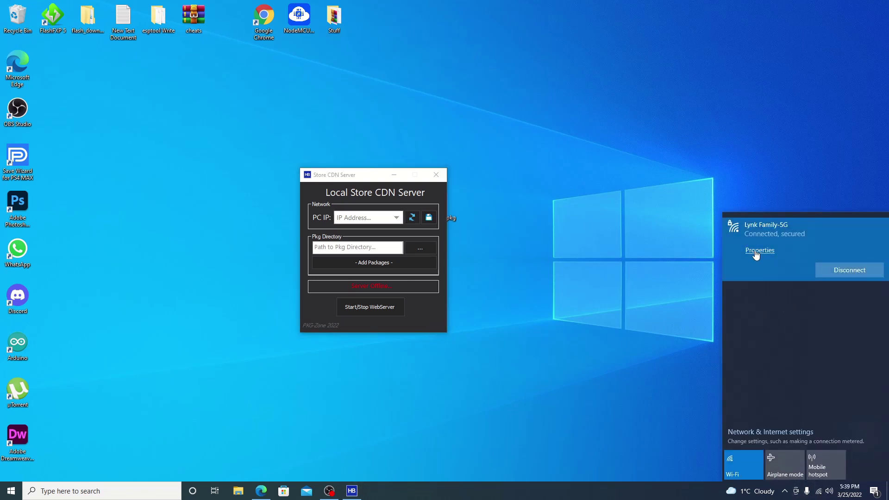
- Read the Wi-Fi IPv4 address 10.0.0.164 from its properties, then close Settings
left_click(756, 252)
scroll(391, 254, "down", 4)
scroll(393, 254, "down", 5)
scroll(393, 254, "up", 2)
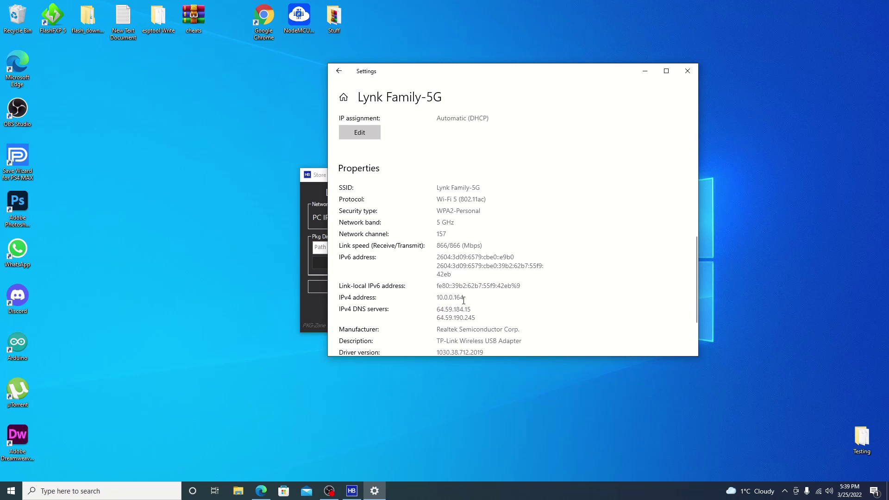
left_click(689, 70)
left_click(395, 217)
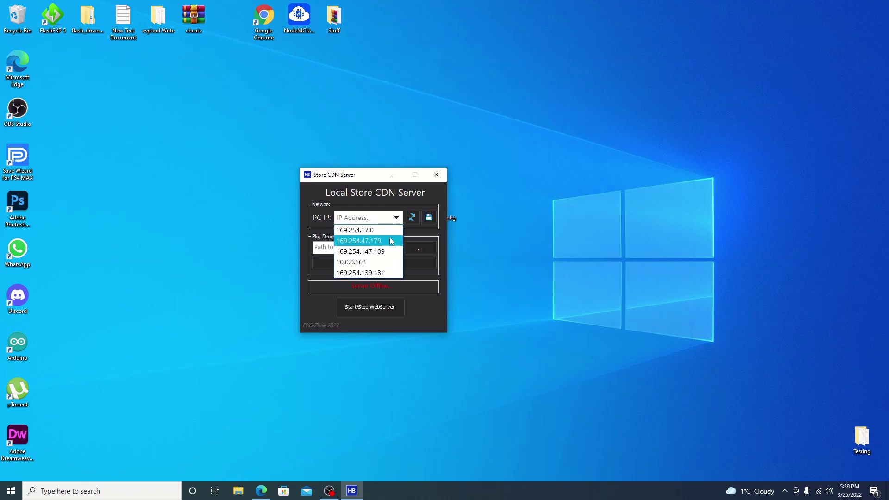
- Set the PC IP to 10.0.0.164 and browse for the Pkg Directory folder
left_click(394, 261)
left_click(383, 249)
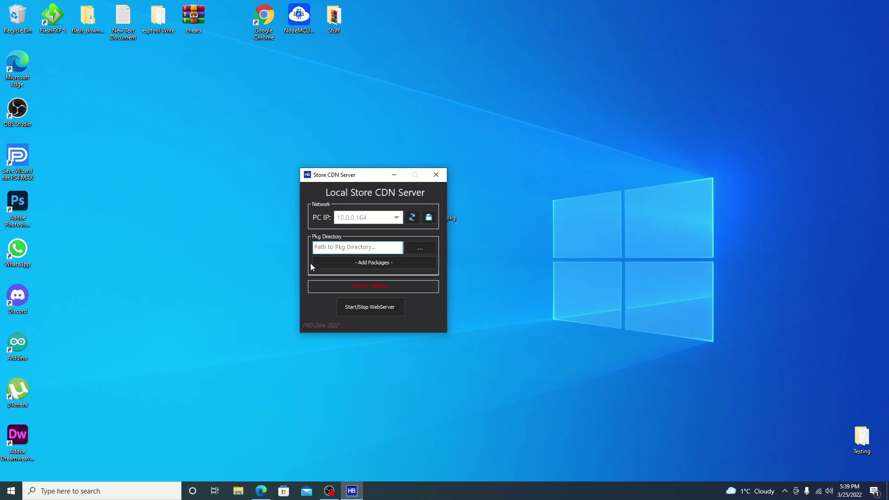
left_click(362, 248)
left_click(413, 249)
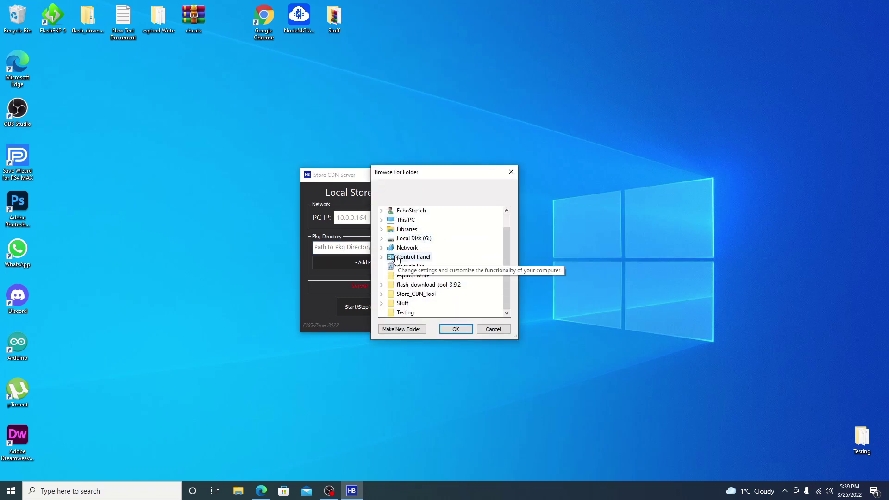
- Choose G:\backups as the package directory and add its 32 packages
double_click(397, 258)
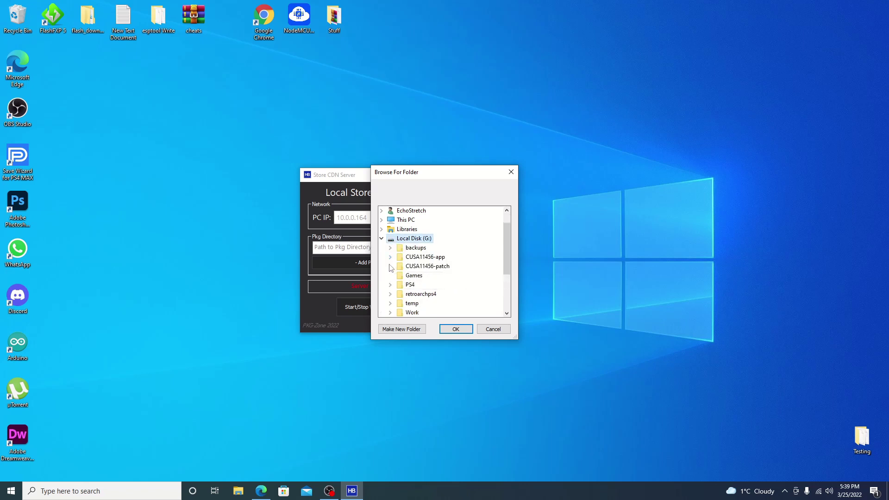
scroll(406, 277, "down", 1)
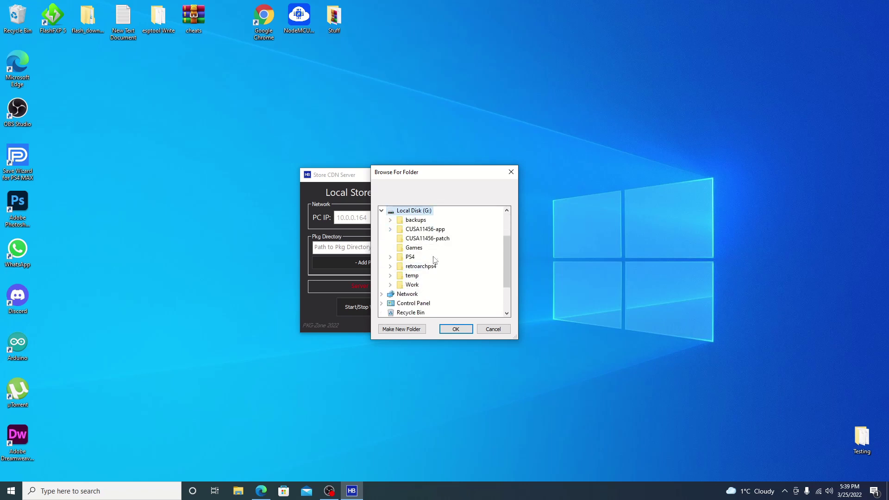
double_click(423, 221)
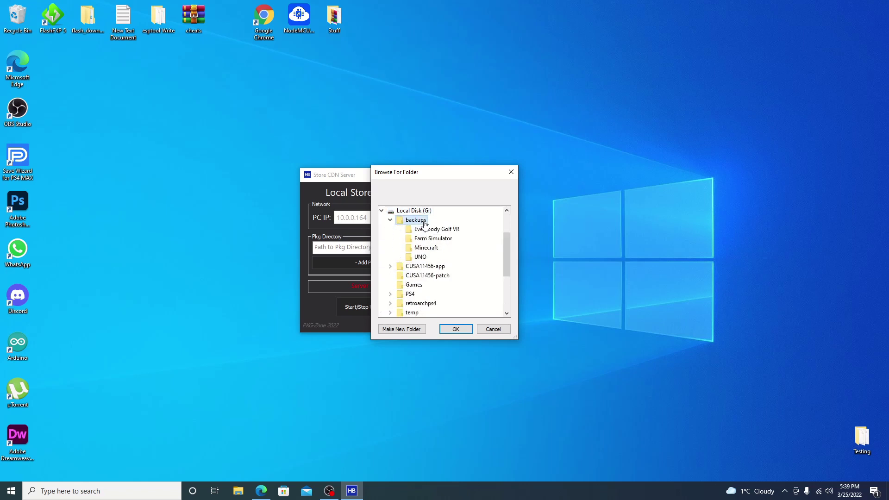
left_click(456, 329)
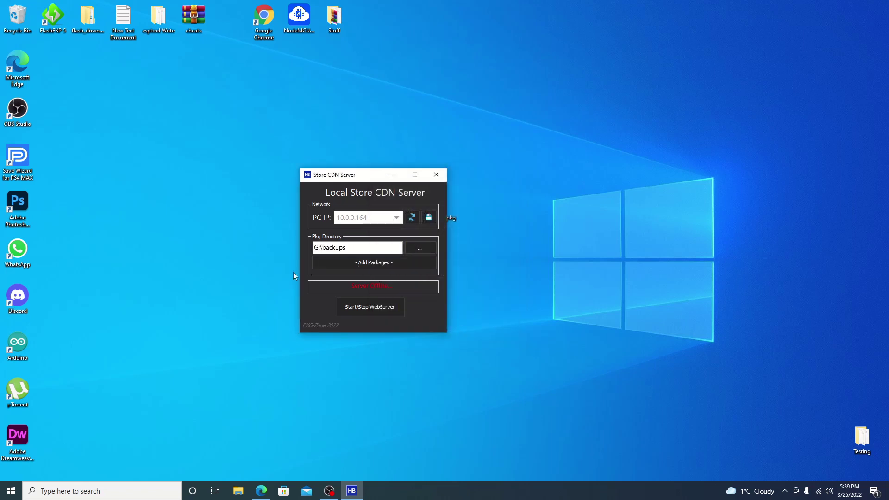
left_click(366, 263)
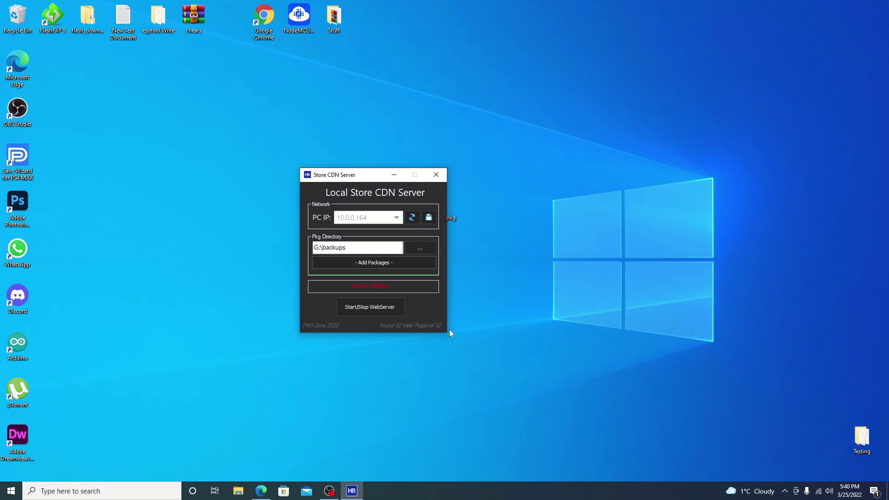
- Start the web server and allow it through Windows Defender Firewall
left_click(362, 307)
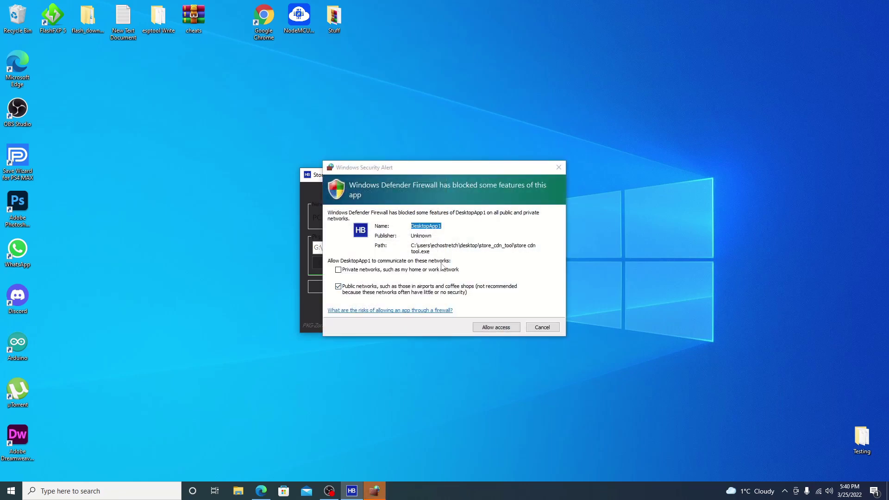
left_click(492, 327)
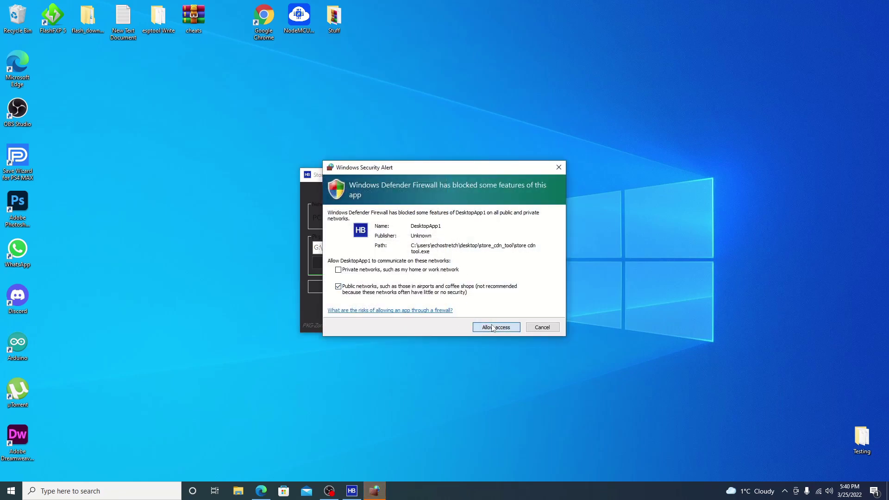
left_click(492, 327)
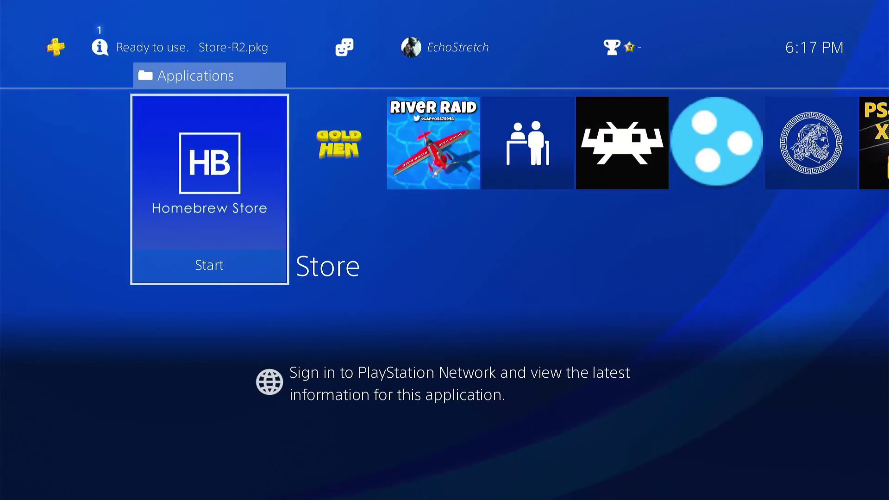
- Launch Homebrew Store, accept the required update, and dismiss the update-applied and donation messages
key("Return")
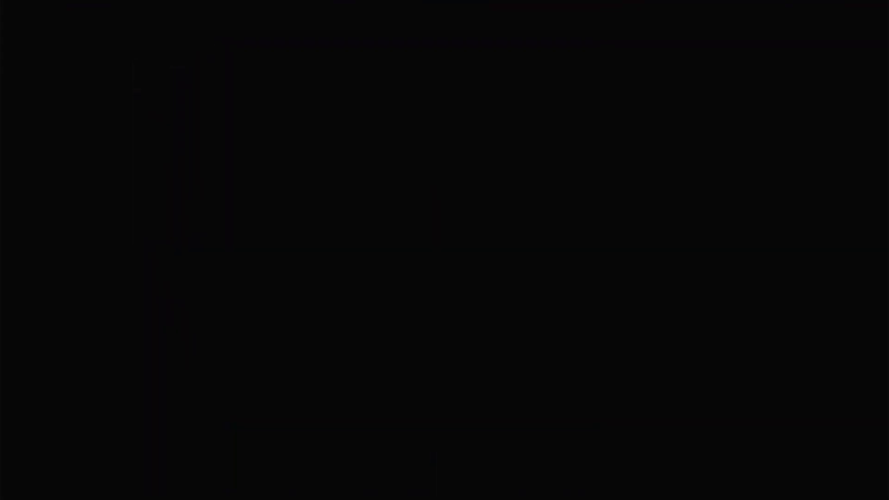
key("Return")
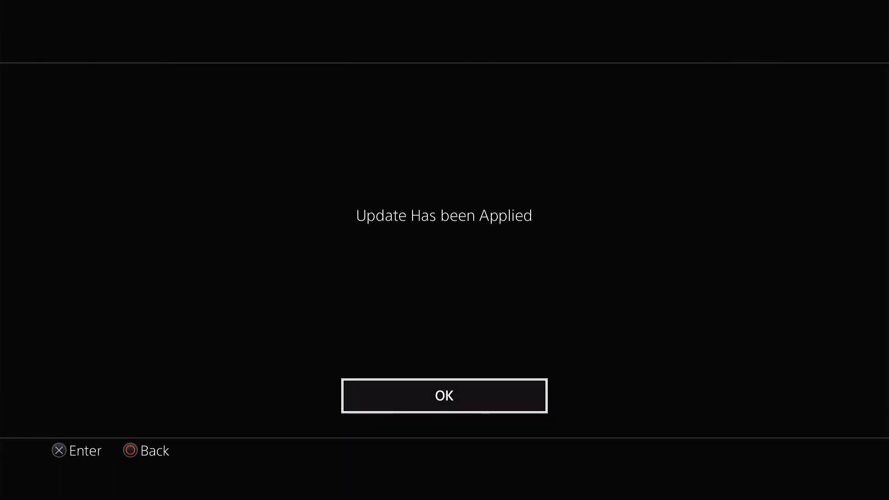
key("Return")
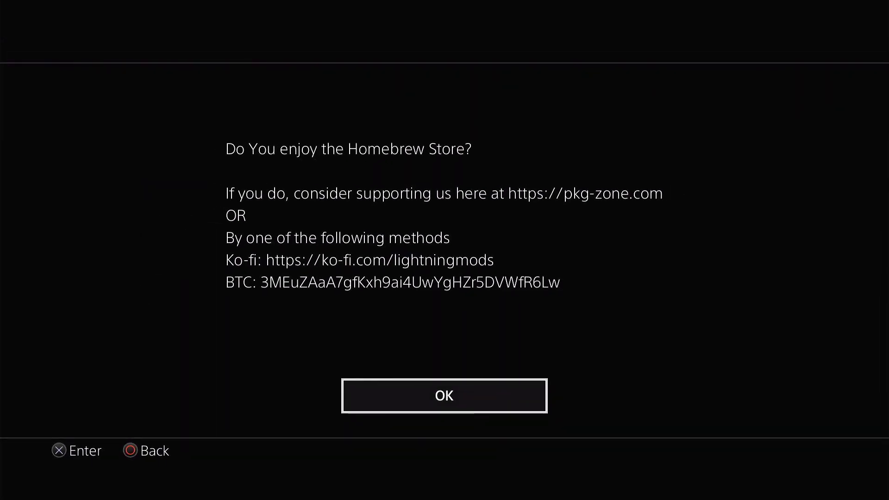
key("Return")
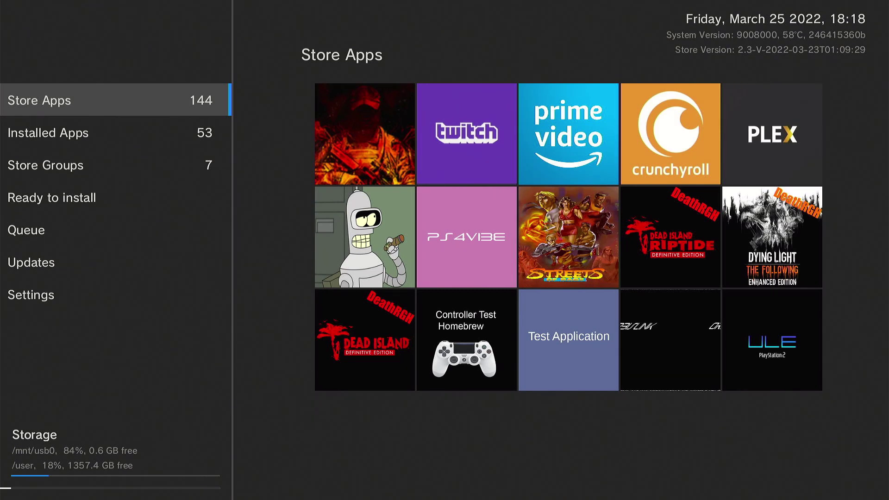
- Select Settings in the Homebrew Store sidebar
key("Down")
key("Down")
key("Down")
key("Down")
key("Down")
key("Down")
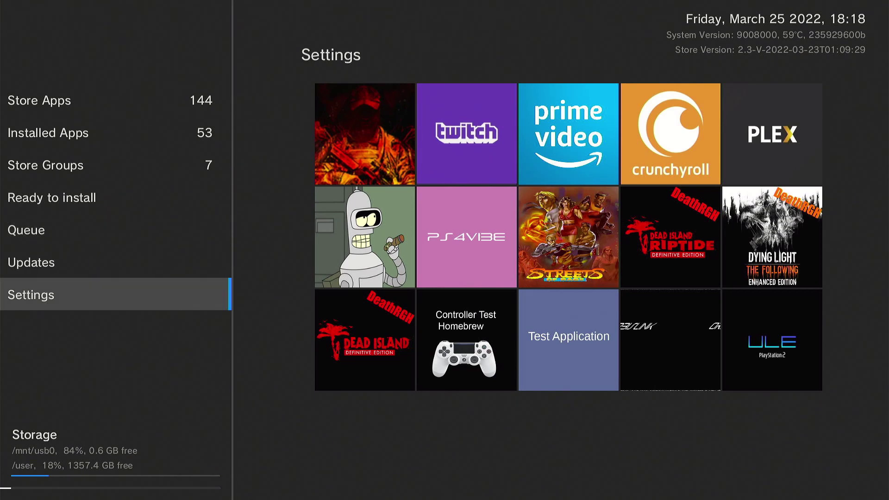
key("Return")
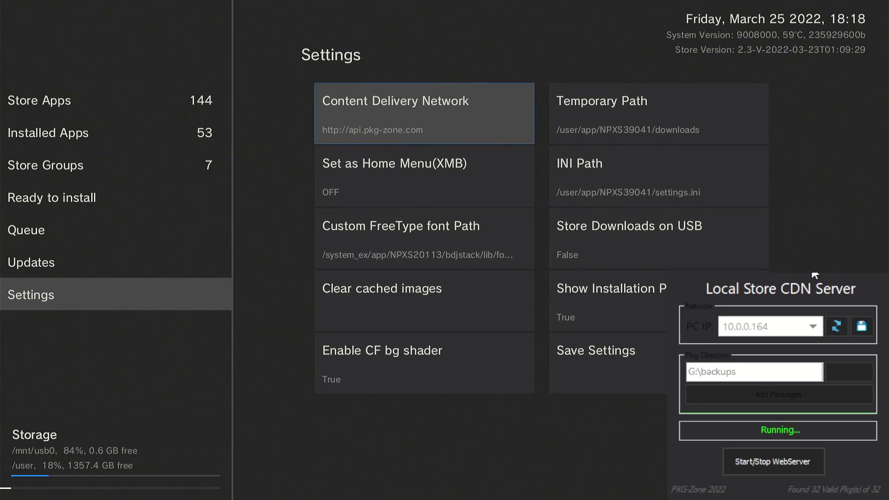
key("Return")
key("BackSpace")
key("BackSpace")
key("BackSpace")
key("BackSpace")
key("BackSpace")
key("BackSpace")
key("BackSpace")
key("BackSpace")
key("BackSpace")
key("BackSpace")
key("BackSpace")
key("BackSpace")
key("BackSpace")
key("BackSpace")
key("BackSpace")
key("BackSpace")
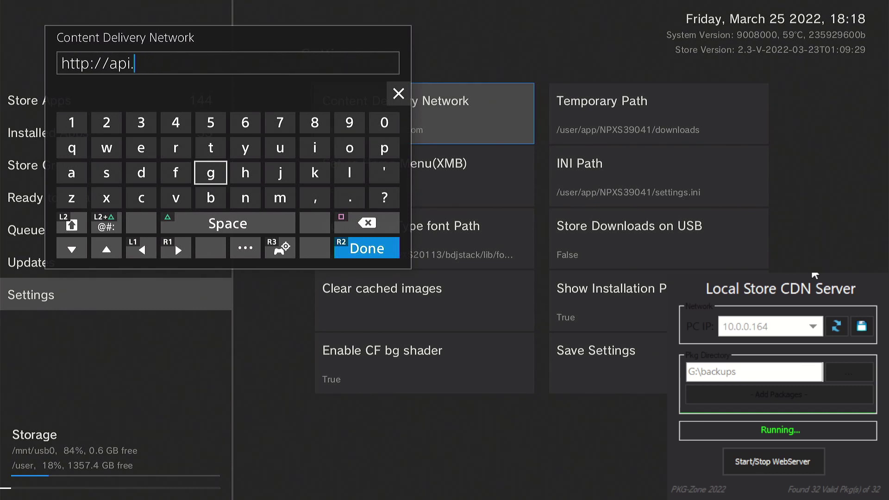
key("Up")
key("Left")
key("Left")
key("Left")
key("Left")
key("Up")
type("1")
key("Right")
key("Right")
key("Right")
key("Right")
key("Right")
key("Right")
key("Right")
key("Right")
key("Right")
type("0")
key("Down")
key("Down")
key("Down")
key("Left")
type(".")
key("Up")
key("Up")
key("Up")
key("Right")
type("0")
key("Left")
key("Down")
key("Down")
key("Down")
type(".")
key("Up")
key("Up")
key("Up")
key("Right")
type("0")
key("Left")
key("Down")
key("Down")
key("Down")
type(".")
key("Up")
key("Left")
key("Left")
key("Left")
key("Left")
key("Left")
key("Left")
key("Left")
key("Left")
key("Up")
key("Up")
type("1")
key("Right")
key("Right")
key("Right")
key("Right")
key("Right")
type("6")
key("Left")
key("Left")
type("4")
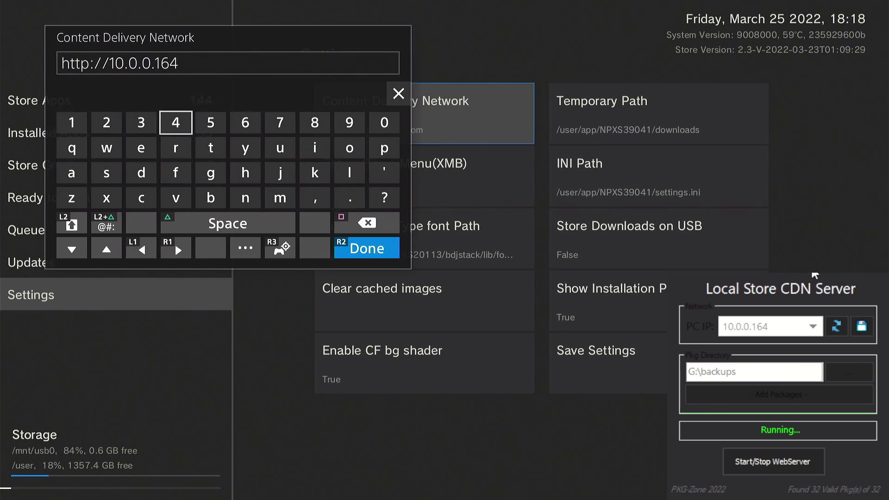
key("Return")
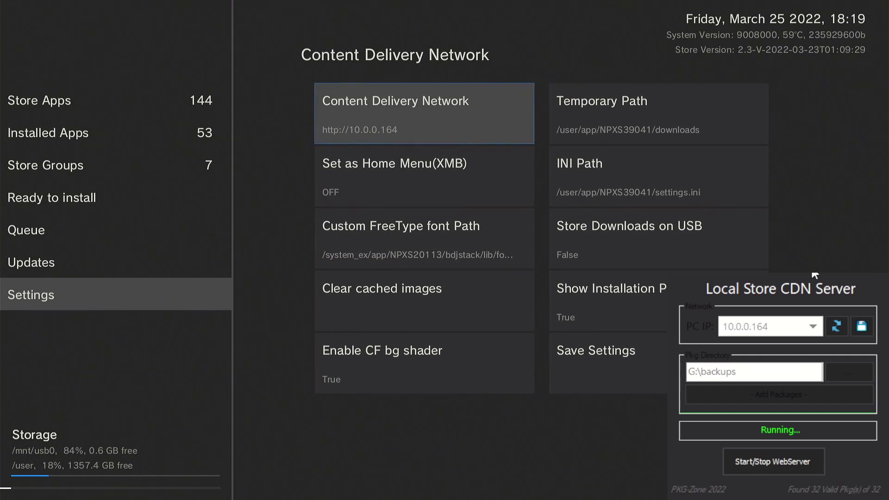
key("Right")
key("Down")
key("Down")
key("Down")
key("Down")
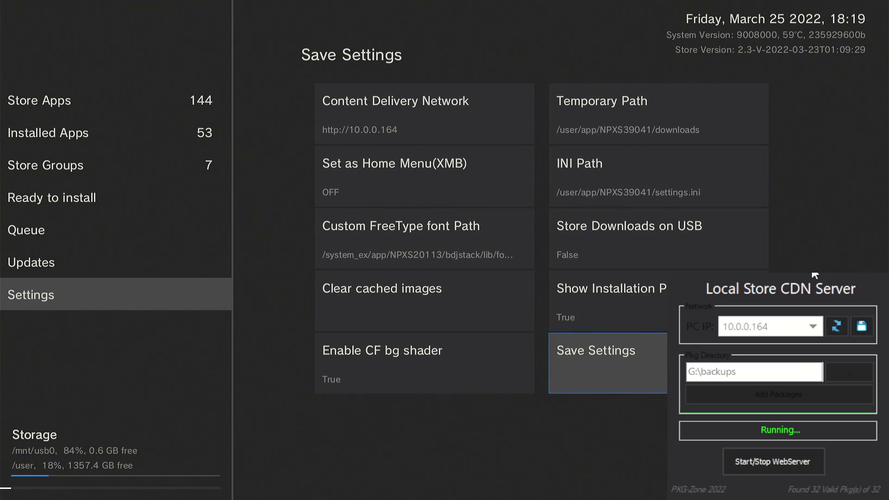
- Select the INI Path setting to edit it, bringing up the NEW INI warning
key("Up")
key("Up")
key("Up")
key("Up")
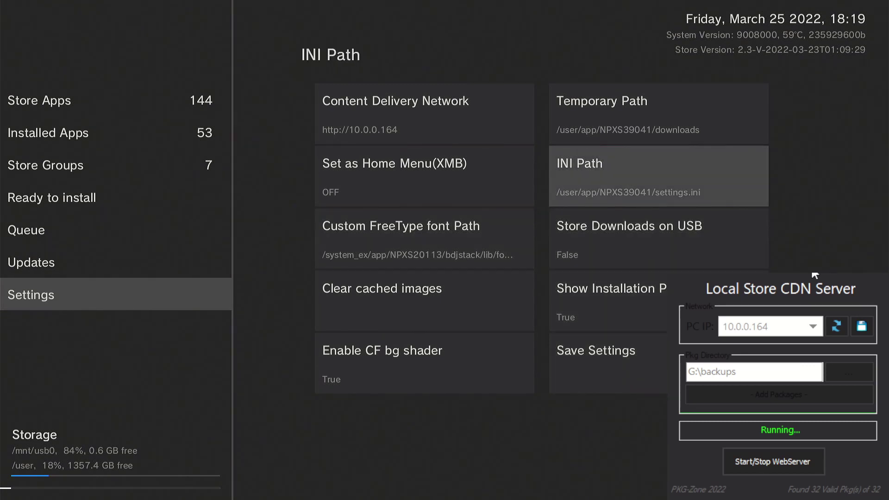
key("Left")
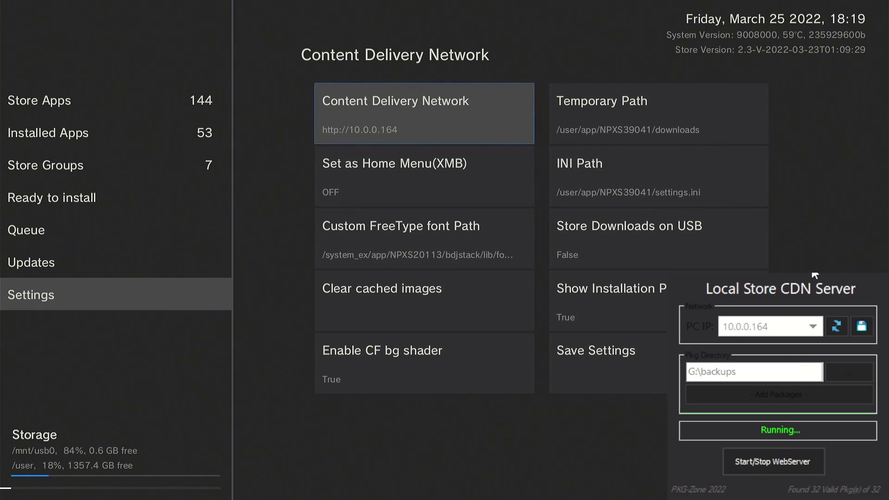
key("Right")
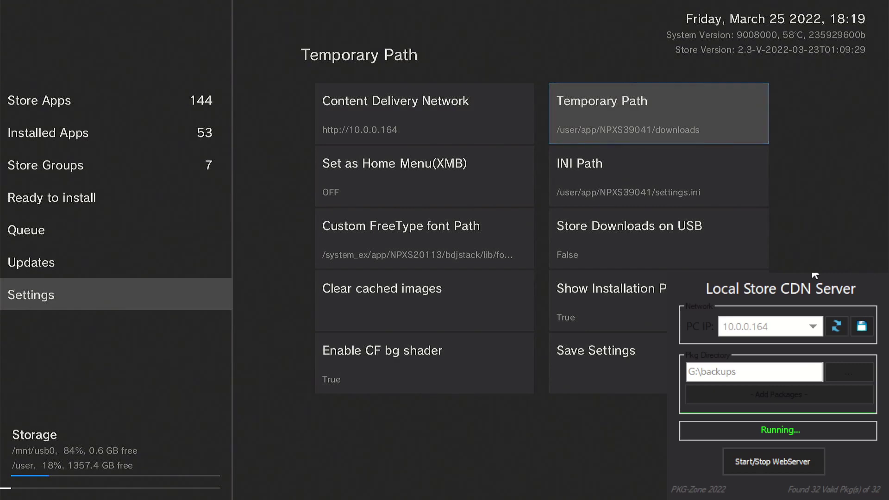
key("Down")
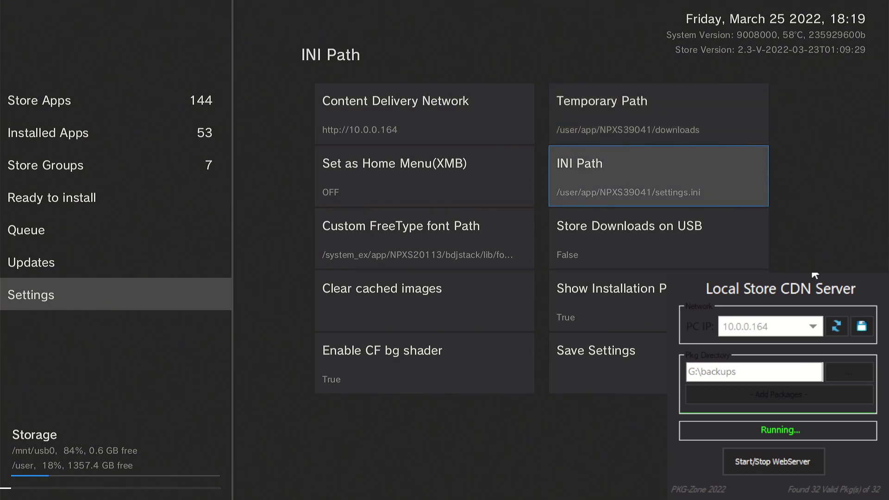
key("Return")
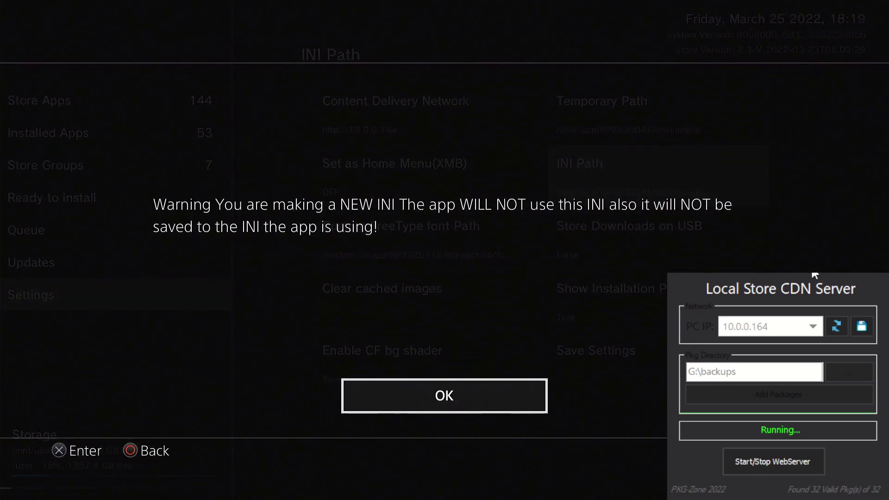
- Dismiss the new-INI warning and delete the /user/app/NPXS39041 folder from the INI Path
key("Return")
key("Left")
key("Left")
key("Left")
key("Left")
key("Left")
key("Left")
key("Left")
key("Left")
key("Left")
key("Left")
key("Left")
key("Left")
key("BackSpace")
key("BackSpace")
key("BackSpace")
key("BackSpace")
key("BackSpace")
key("BackSpace")
key("BackSpace")
key("BackSpace")
key("BackSpace")
key("BackSpace")
key("BackSpace")
key("BackSpace")
key("BackSpace")
key("BackSpace")
key("BackSpace")
key("BackSpace")
key("BackSpace")
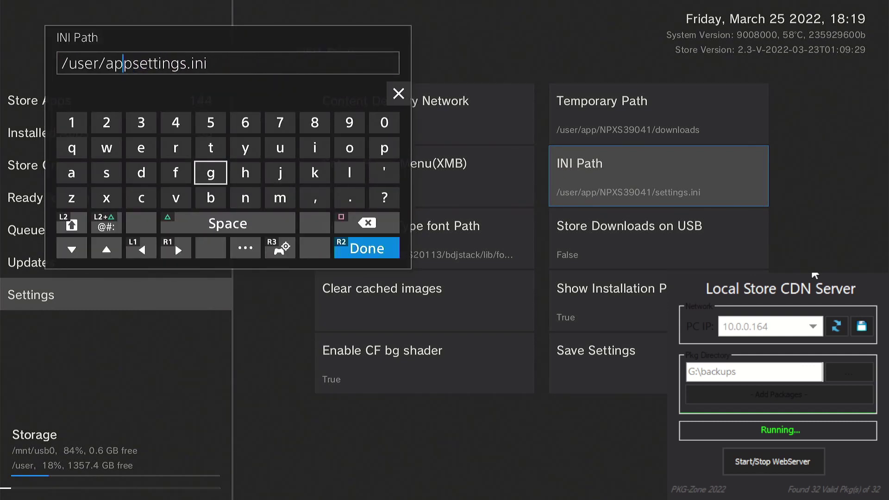
key("BackSpace")
key("BackSpace")
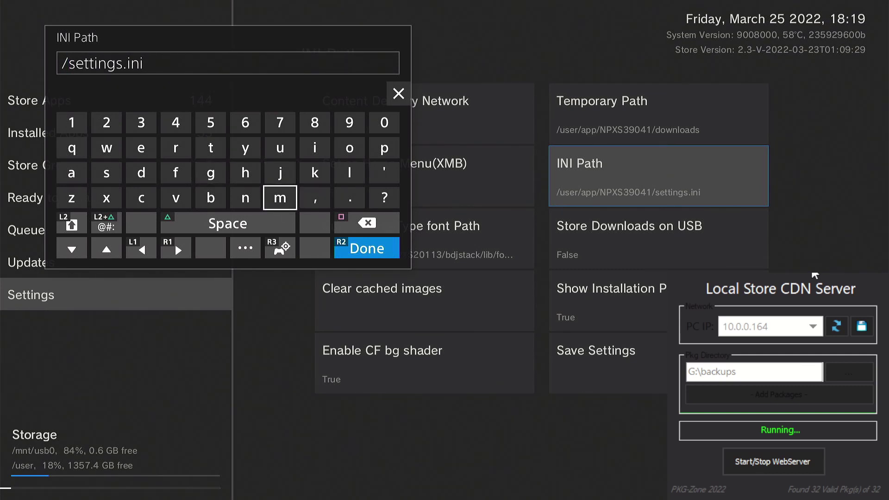
- Enter mnt/usb0/ before settings.ini and confirm the INI Path as /mnt/usb0/settings.ini
type("mnt")
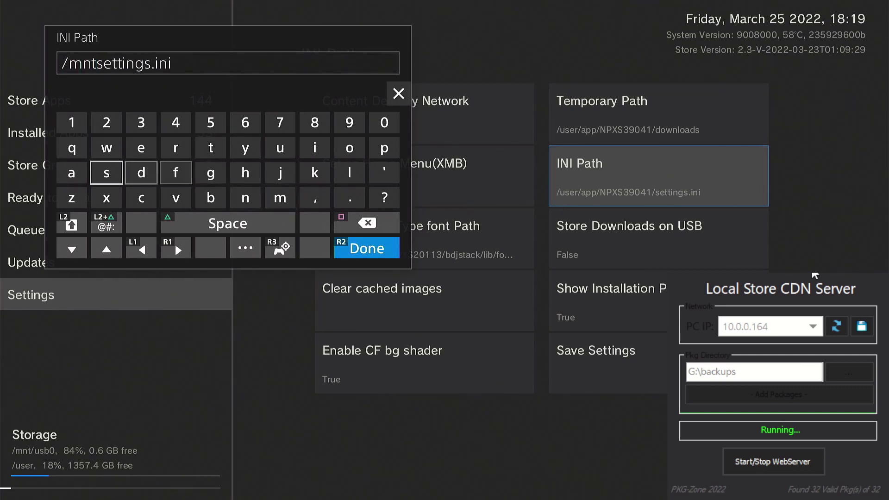
key("Right")
key("Down")
key("Return")
key("Up")
key("Up")
key("Right")
key("Right")
key("Right")
key("Right")
key("Right")
key("Right")
key("Right")
key("Right")
key("Up")
key("Right")
key("Left")
key("Up")
type("/")
key("Down")
key("Down")
key("Right")
key("Down")
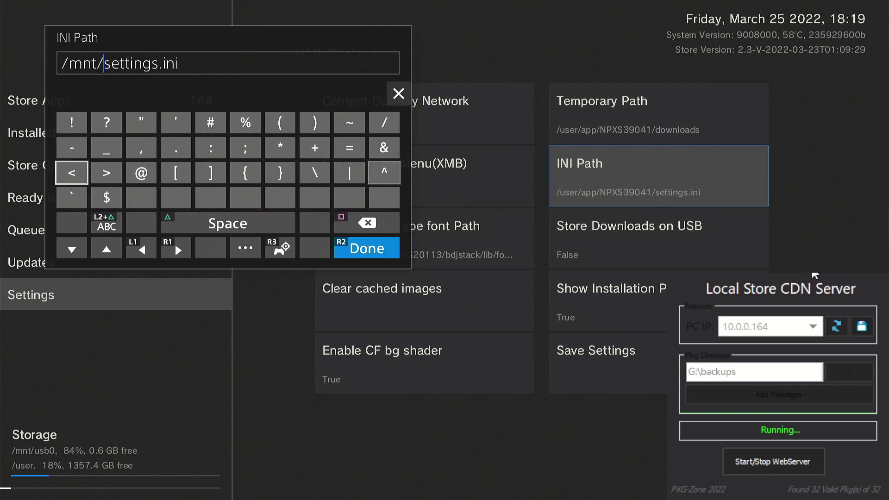
key("Down")
key("Right")
key("Return")
key("Up")
key("Up")
key("Right")
key("Right")
key("Right")
key("Right")
key("Right")
key("Right")
key("Up")
key("Left")
type("u")
key("Left")
key("Left")
key("Left")
key("Left")
key("Left")
key("Down")
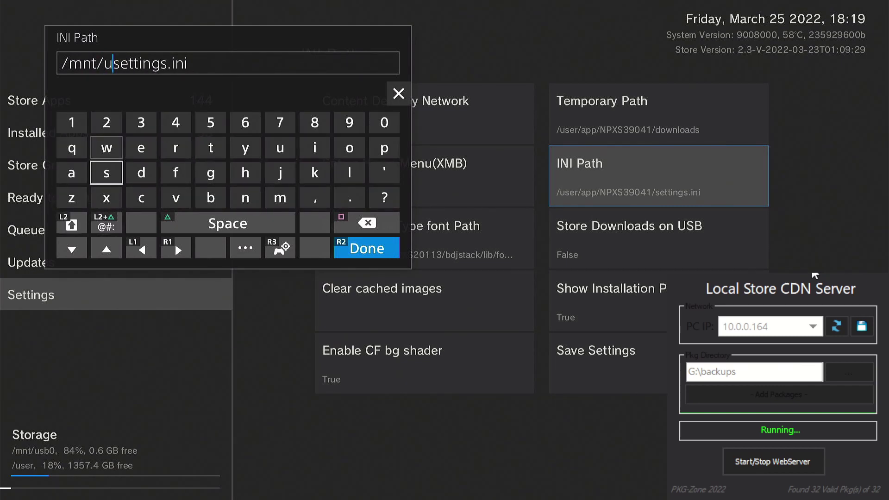
type("s")
key("Right")
key("Right")
key("Down")
type("b")
key("Up")
key("Up")
key("Up")
key("Right")
key("Right")
key("Right")
key("Right")
key("Right")
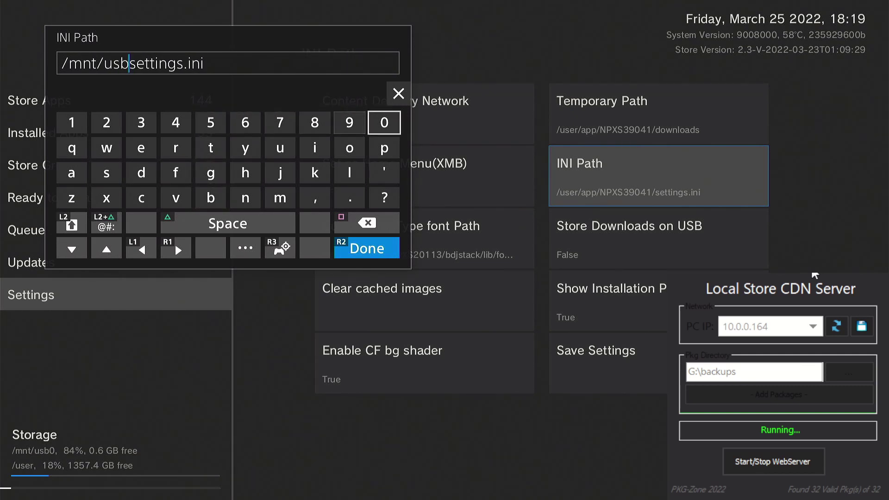
type("0")
key("Left")
key("Left")
key("Down")
key("Down")
key("Left")
key("Left")
key("Left")
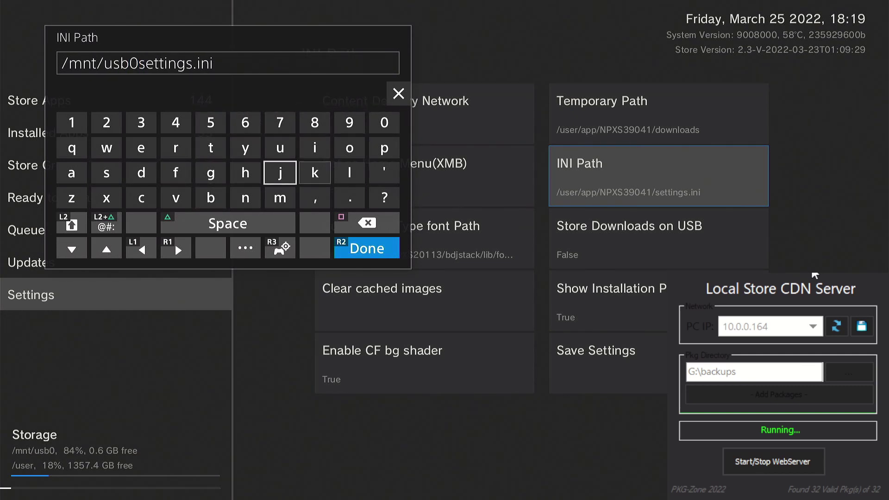
key("Left")
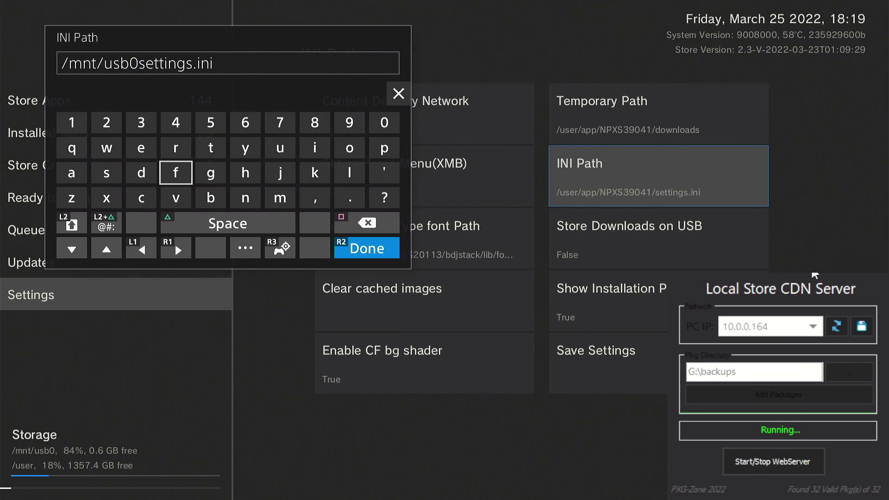
key("Down")
key("Down")
key("Left")
key("Left")
key("Left")
key("Right")
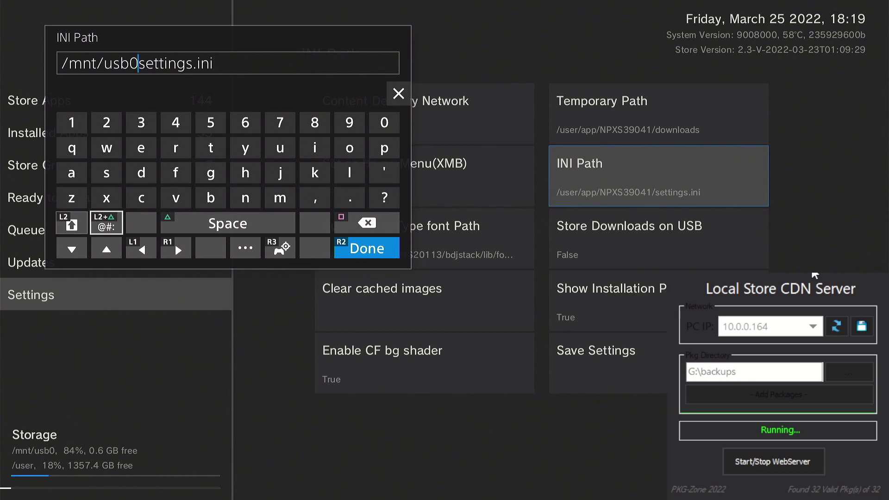
key("Return")
key("Up")
key("Up")
key("Right")
key("Right")
key("Right")
key("Right")
key("Right")
key("Right")
key("Right")
key("Right")
key("Up")
key("Up")
key("Return")
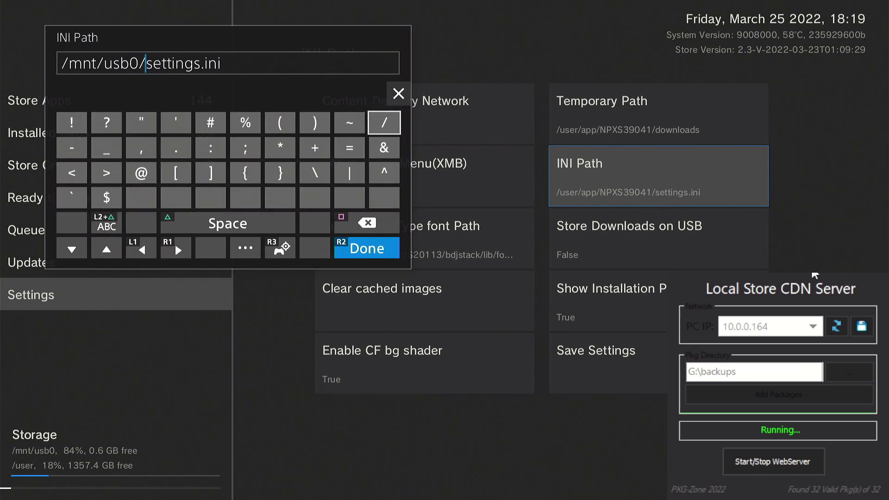
key("Escape")
key("Down")
key("Down")
key("Down")
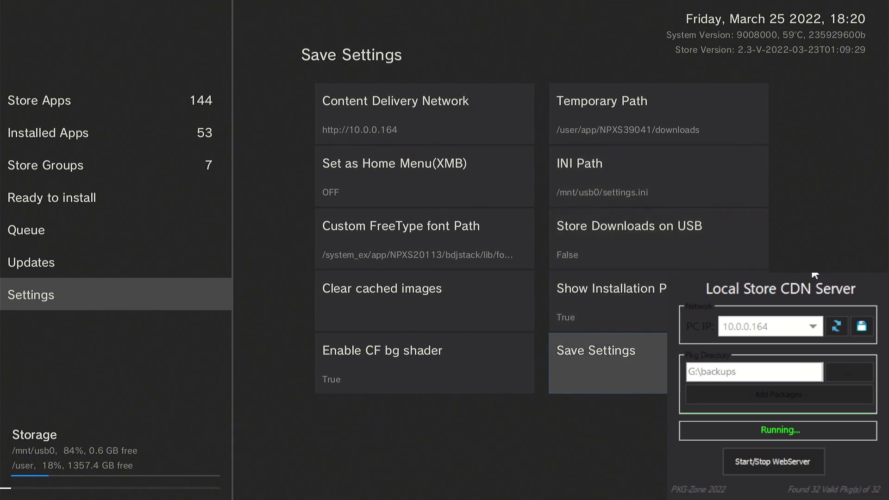
- Save the Homebrew Store settings, acknowledge the success message, and choose Close Application
key("Return")
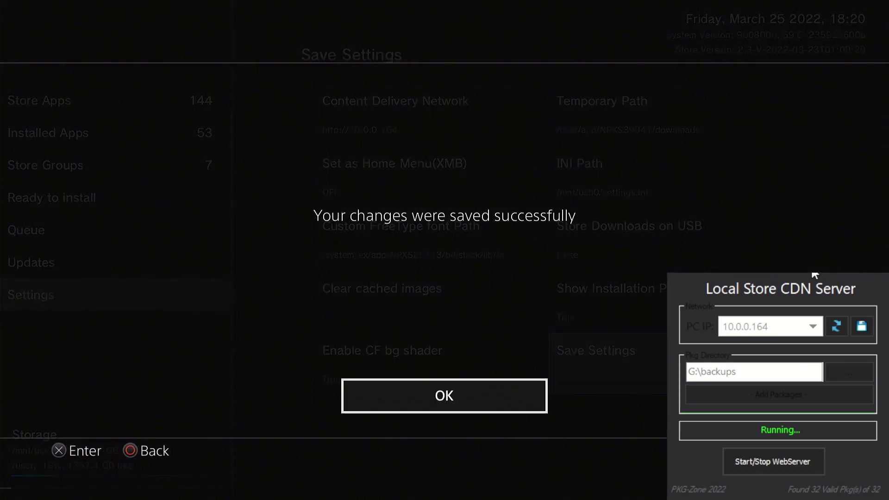
key("Return")
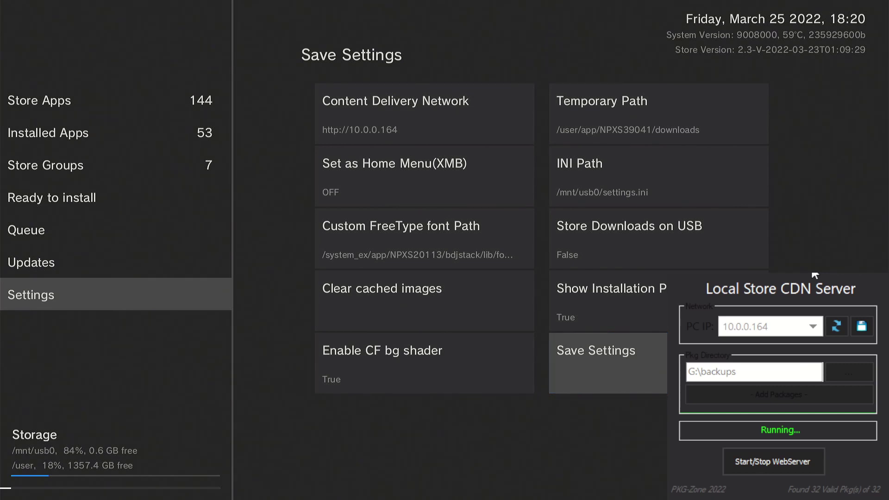
key("Escape")
key("Up")
key("Return")
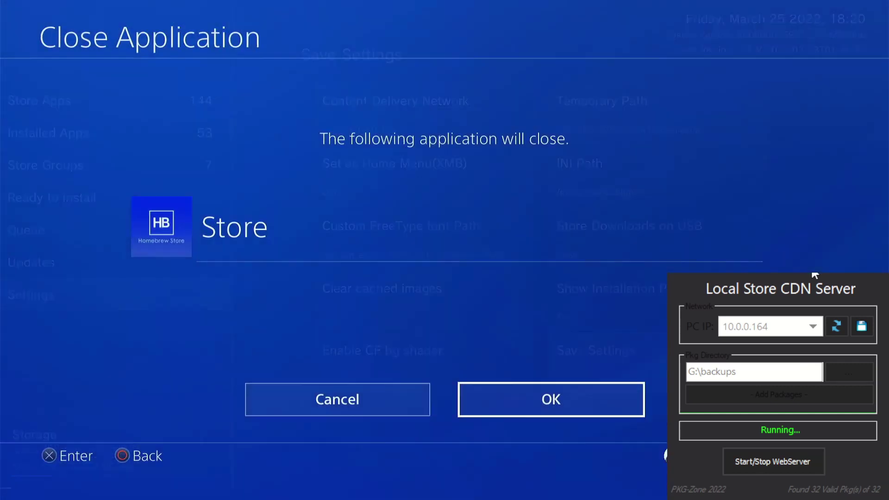
- Confirm closing the Store, relaunch Homebrew Store from home, and dismiss the donation message
key("Return")
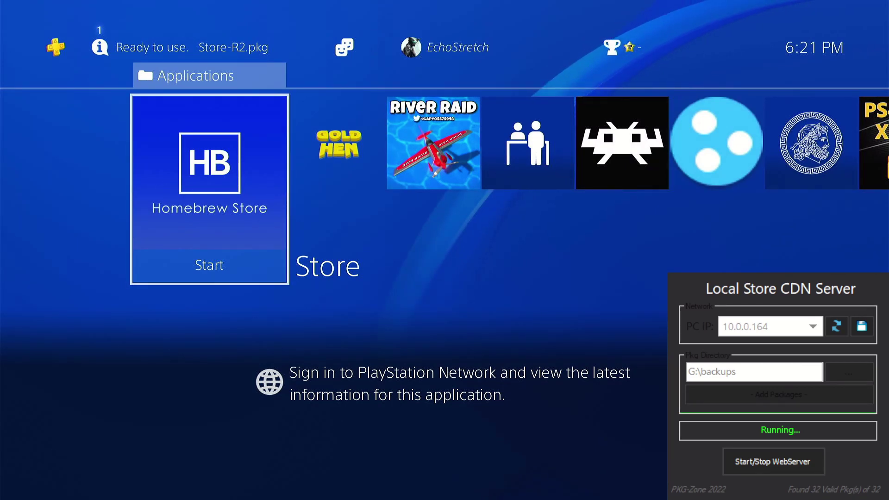
key("Return")
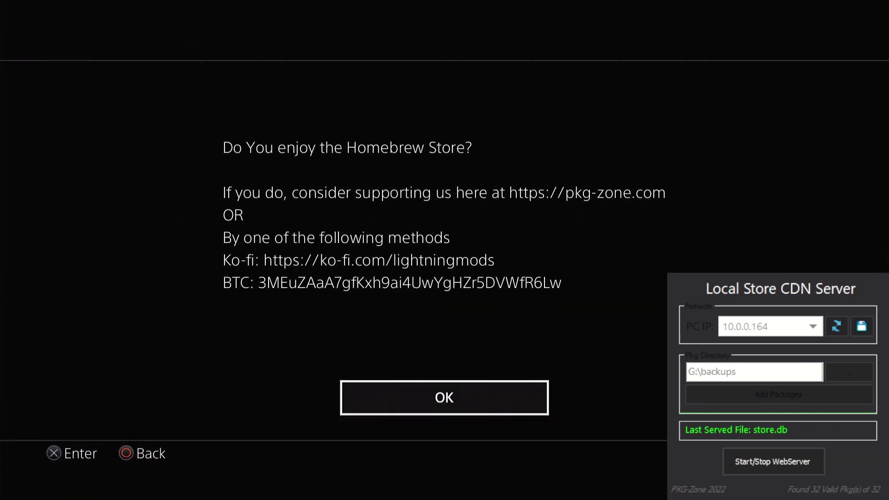
key("Return")
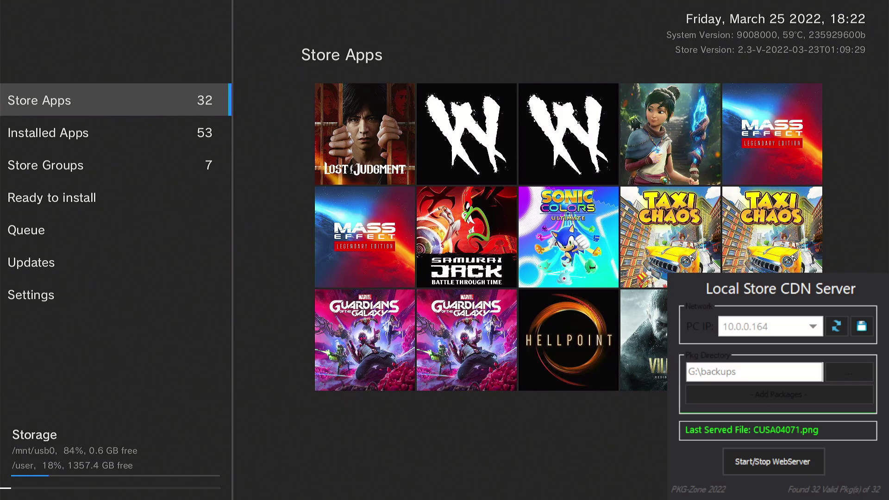
- Page through the Store Apps grid to the UNO® (CUSA04071) tile and open its details
left_click(48, 133)
key("Down")
key("Down")
key("Down")
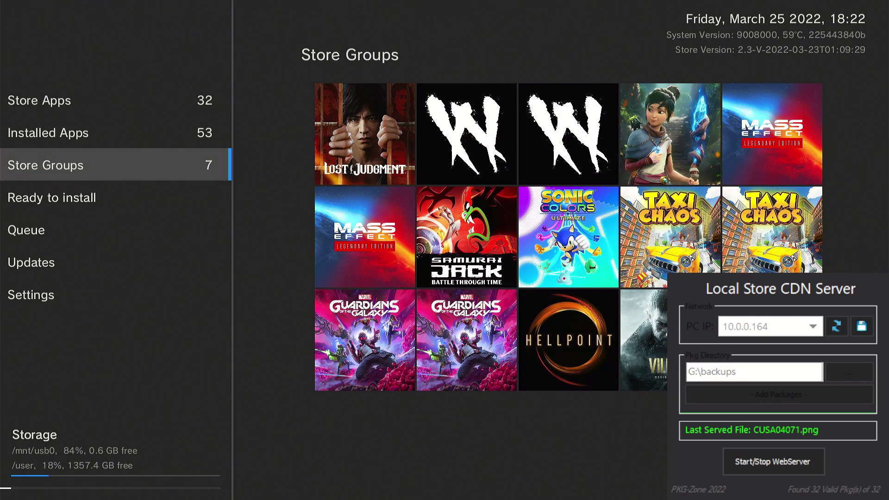
key("Up")
key("Up")
key("Up")
key("Up")
key("Right")
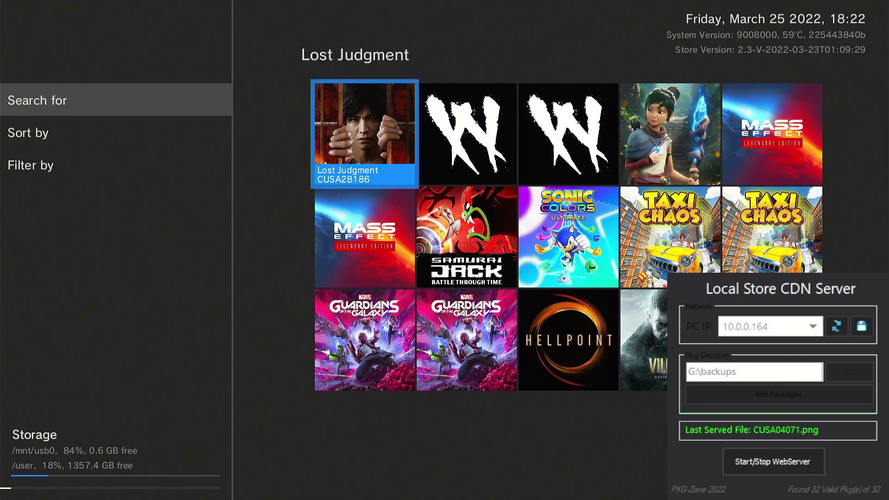
key("Right")
key("Right")
key("Right")
key("Right")
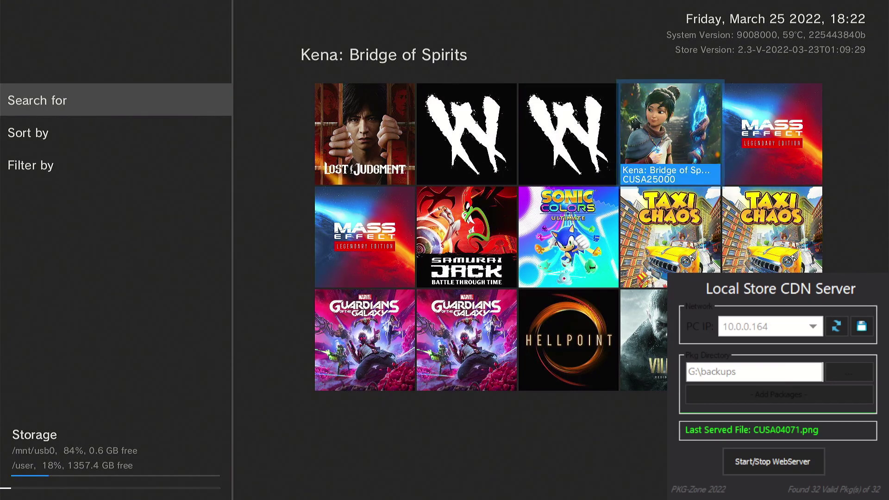
key("Down")
key("Down")
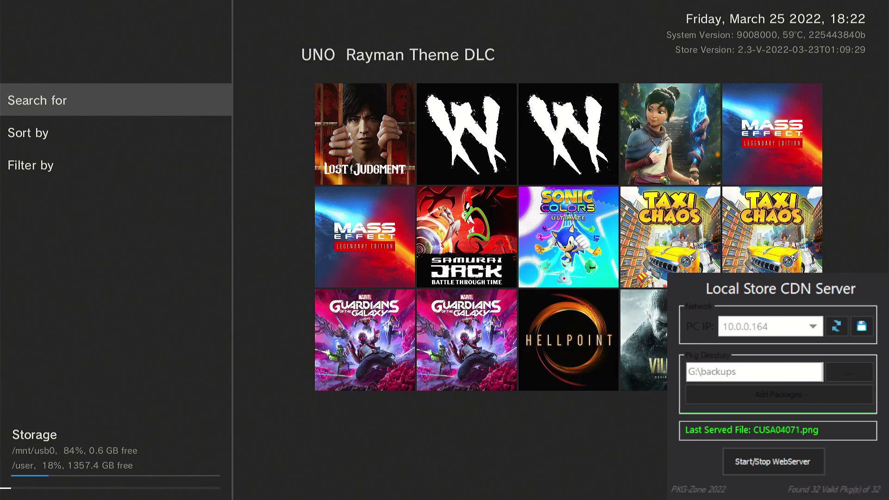
key("Down")
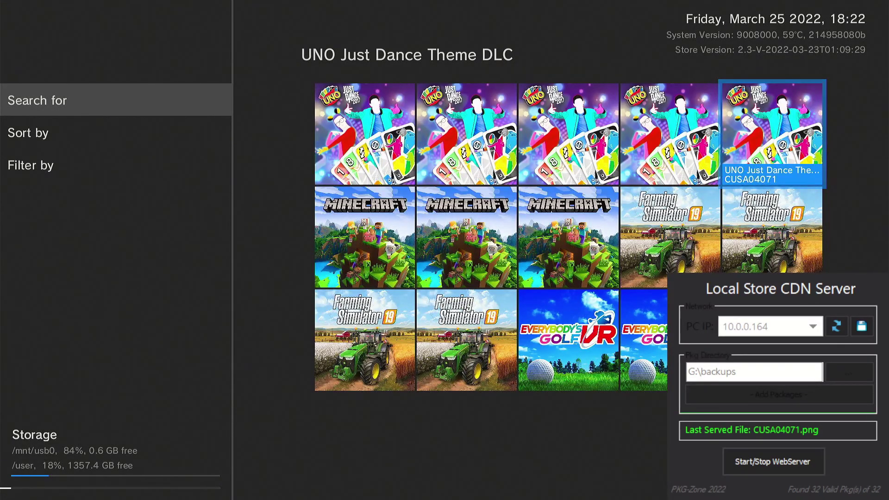
key("Up")
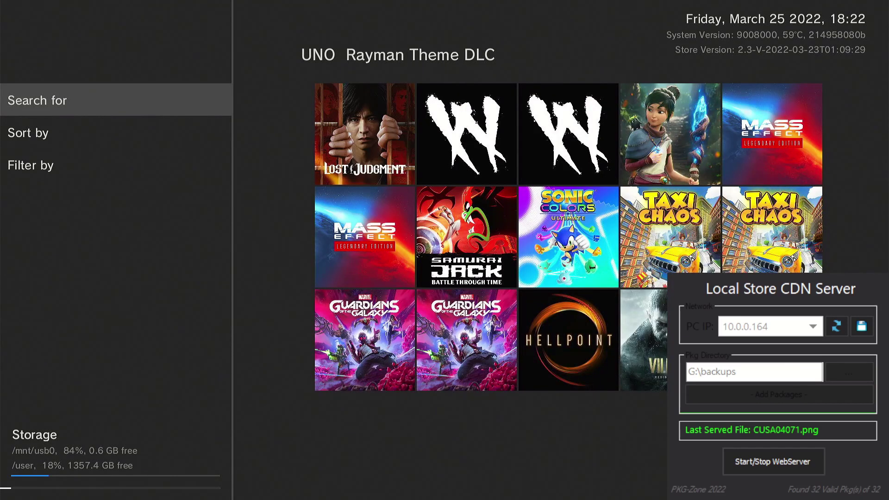
key("Down")
key("Right")
key("Right")
key("Right")
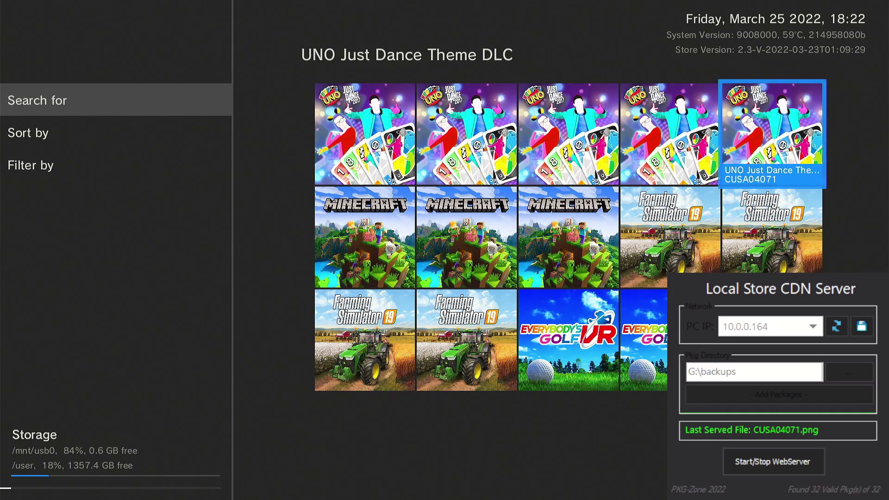
key("Return")
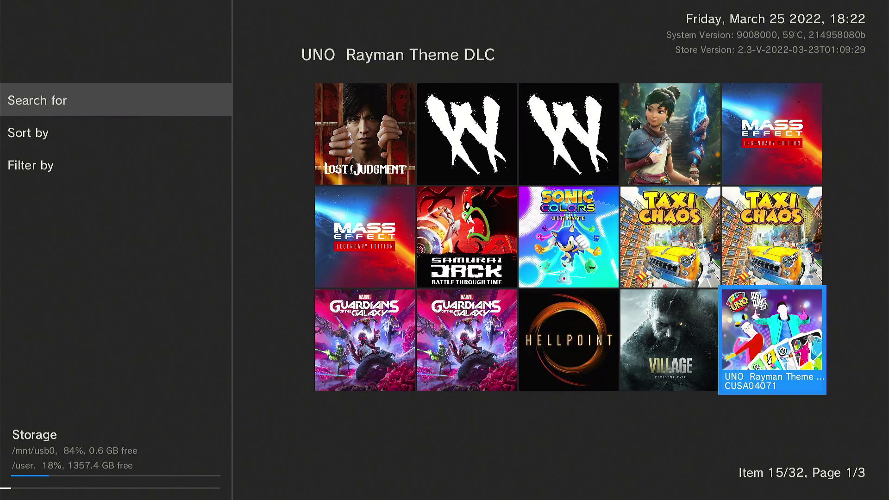
key("Right")
key("Left")
key("Left")
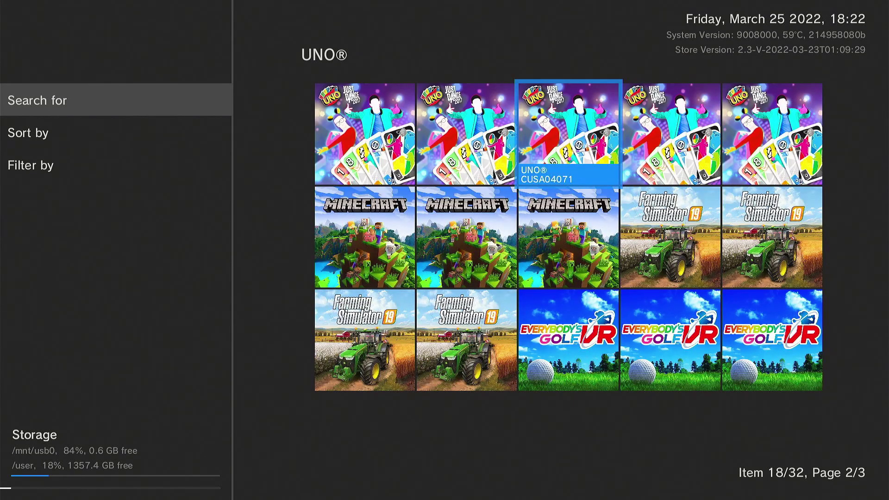
key("Left")
key("Return")
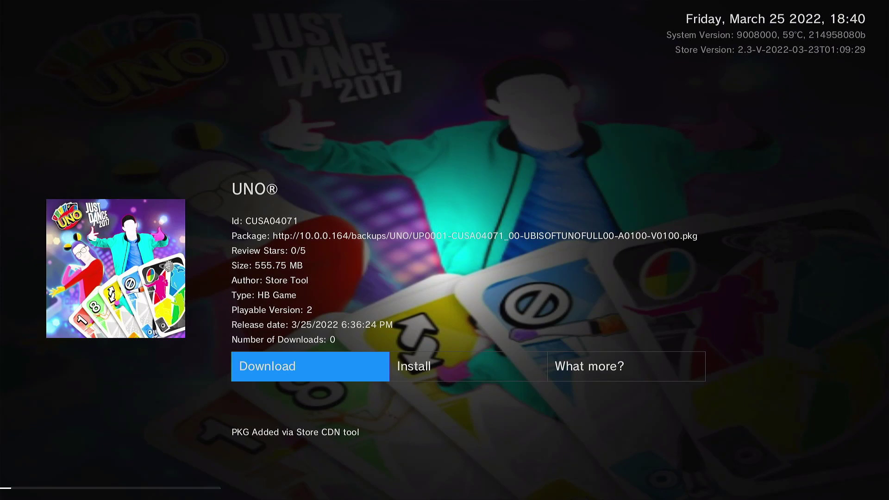
- Download the 555.75 MB UNO® package, then return to the sidebar and select Queue
key("Return")
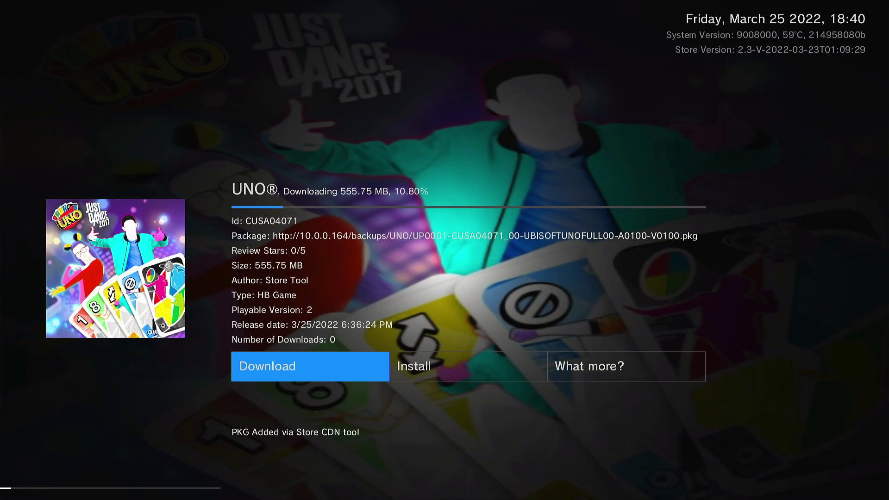
key("Escape")
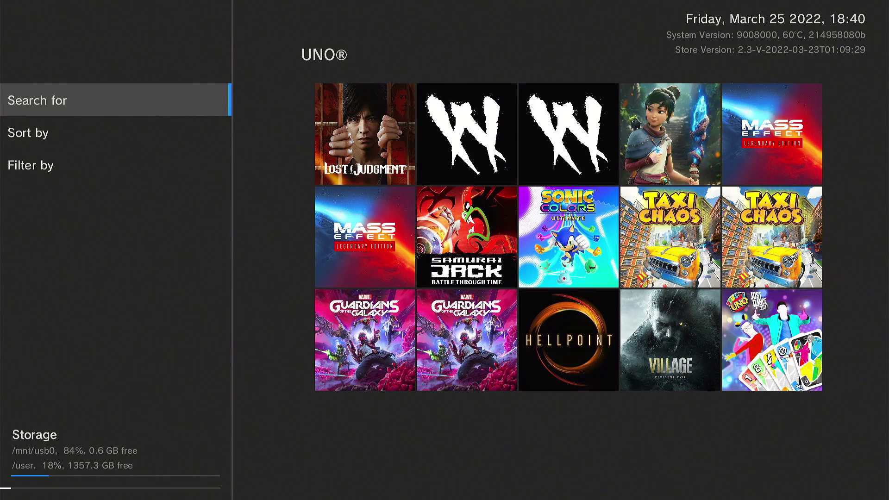
key("Escape")
key("Down")
key("Down")
key("Down")
key("Down")
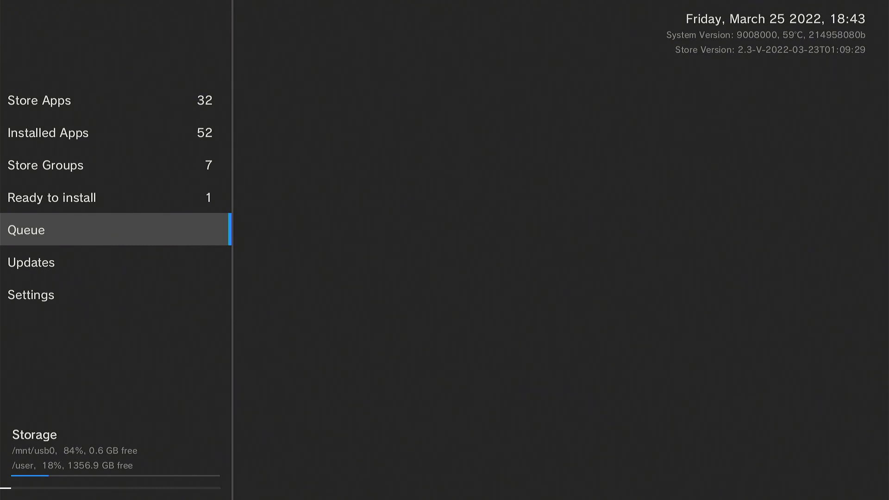
- Open the UNO® entry under Ready to install and start installing CUSA04071
key("Up")
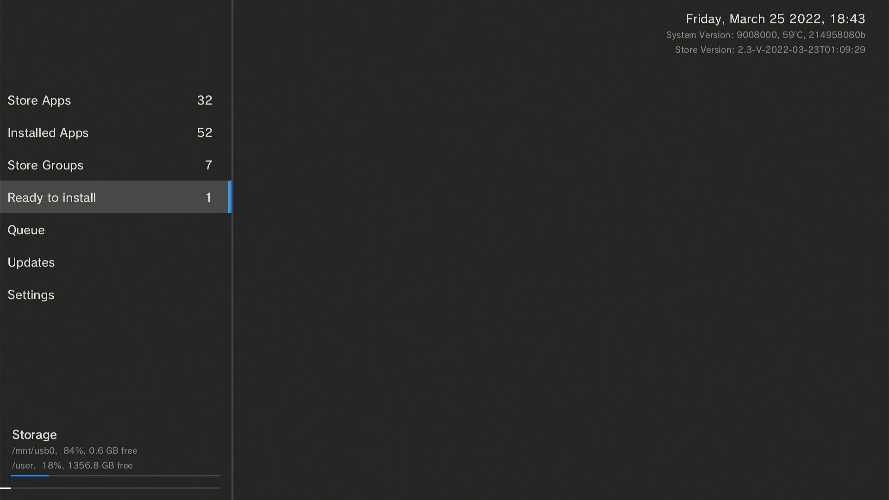
key("Right")
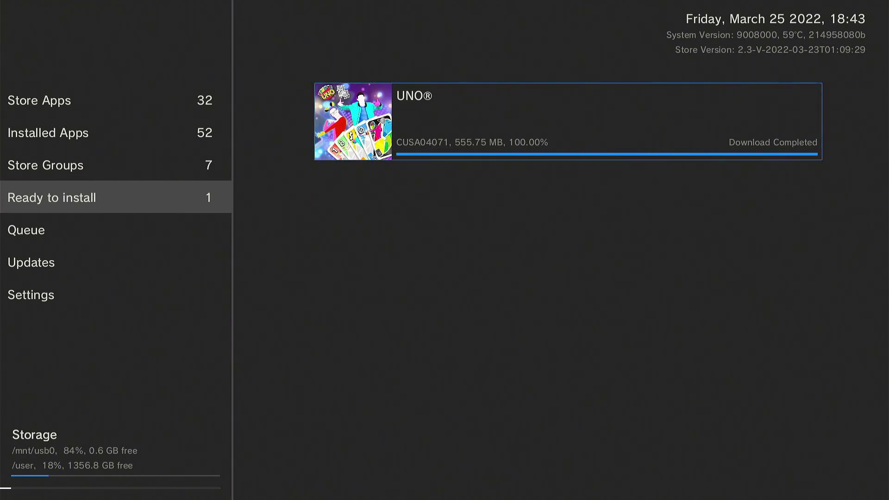
key("Return")
key("Right")
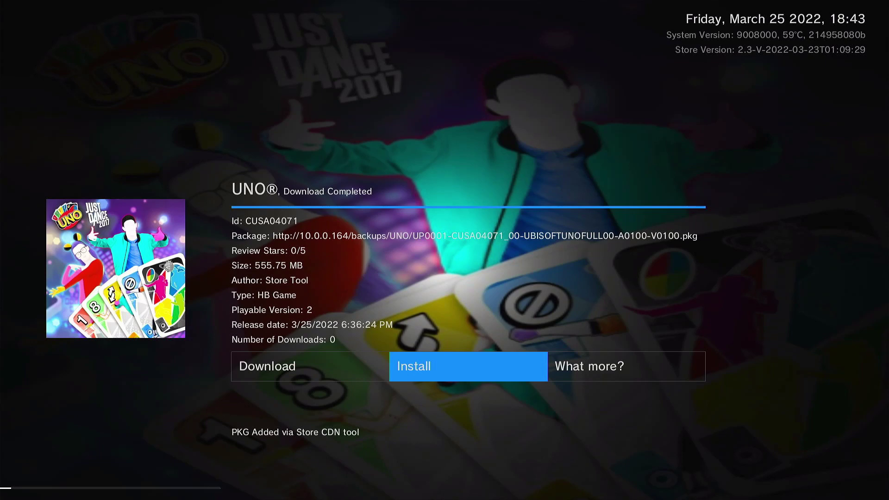
key("Return")
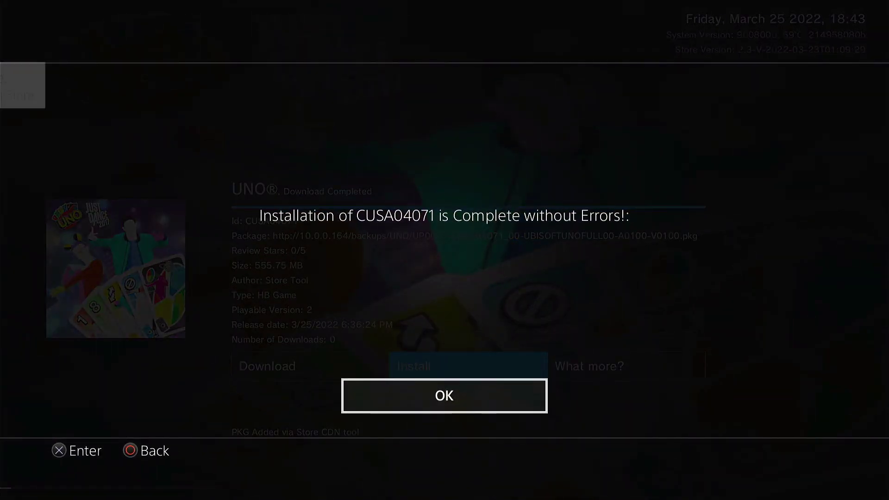
- Dismiss the installation-complete message and close Homebrew Store from the Quick Menu
key("Return")
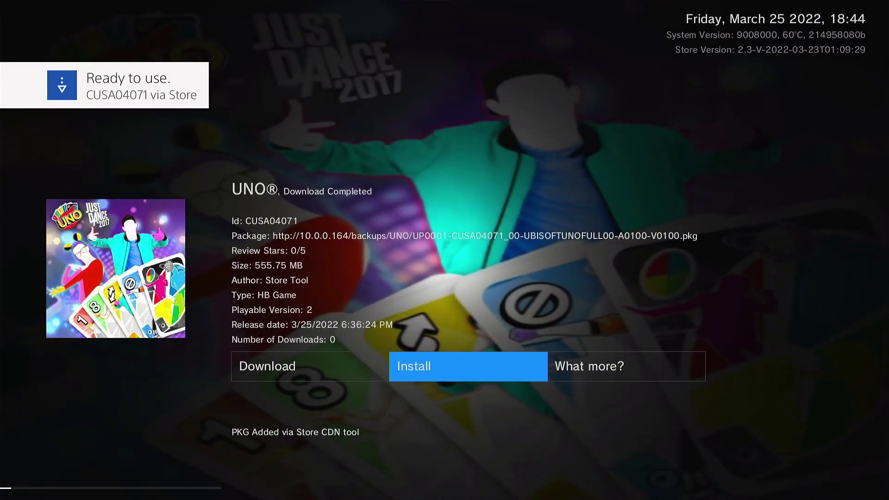
key("super")
key("Up")
key("Up")
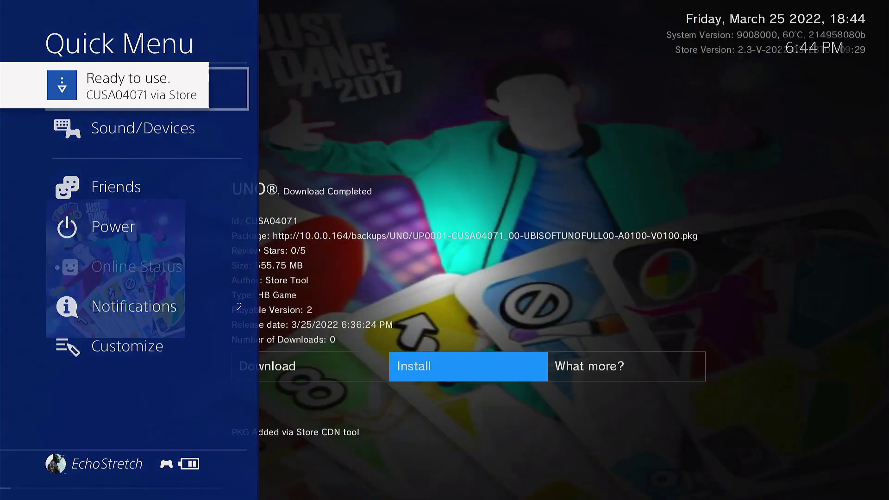
key("Return")
key("Return")
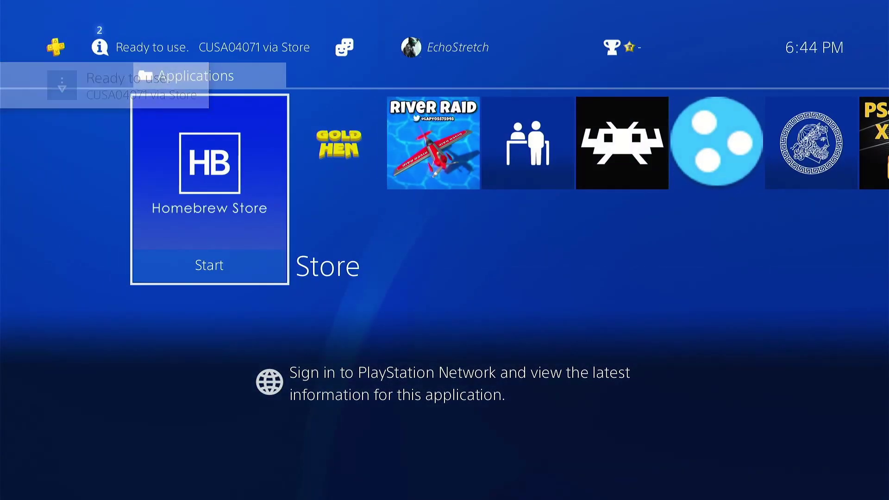
- Find the installed UNO game on the home row and open the Applications folder
key("Escape")
key("Right")
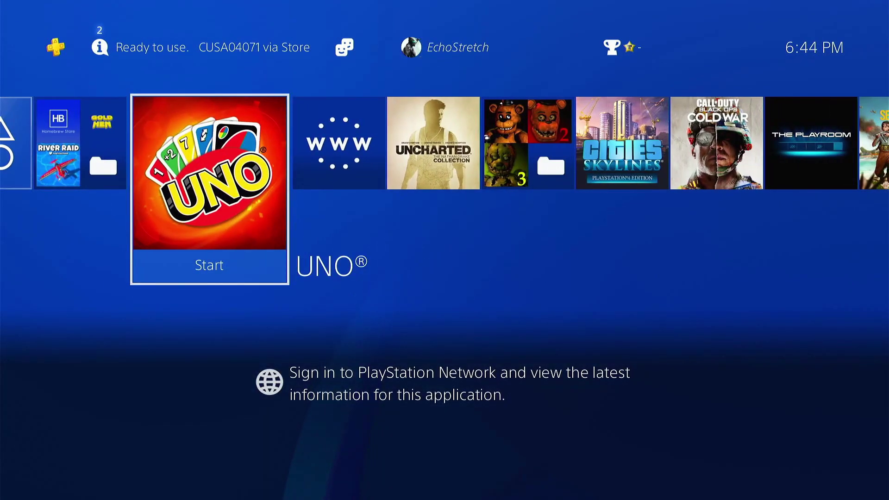
key("Left")
key("Return")
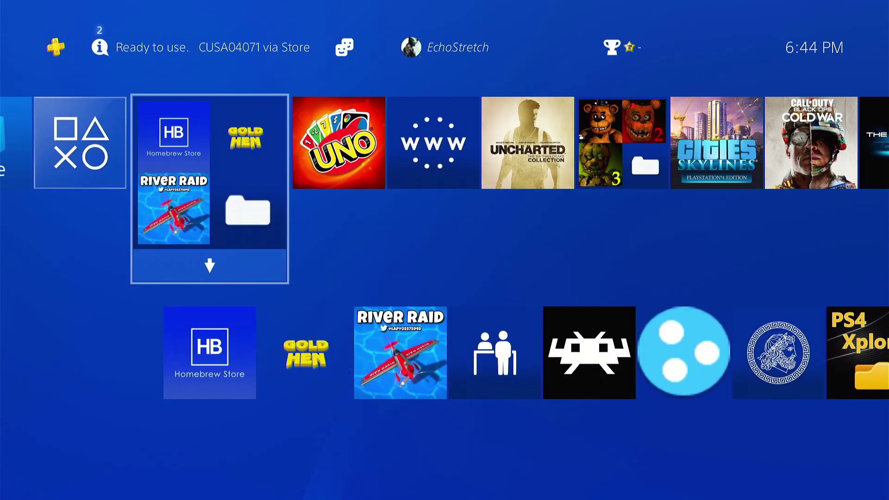